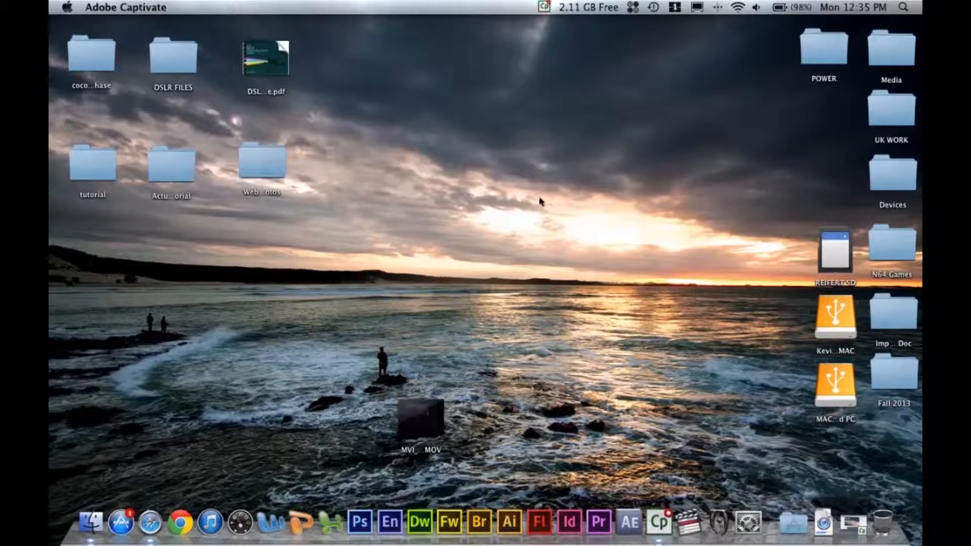
# Step: Create a new folder in the middle of the desktop and name it aaa
pyautogui.rightClick(502, 231)
pyautogui.click(502, 236)
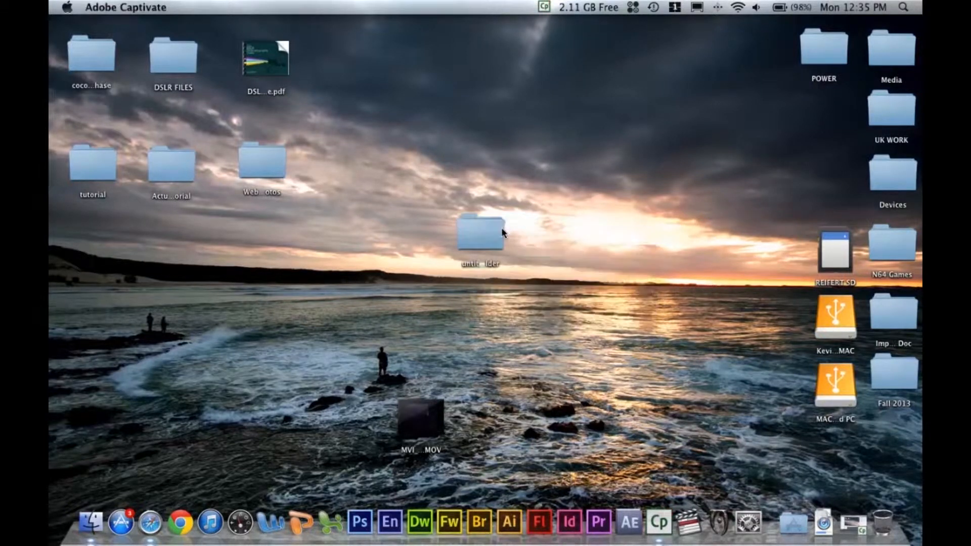
pyautogui.click(485, 258)
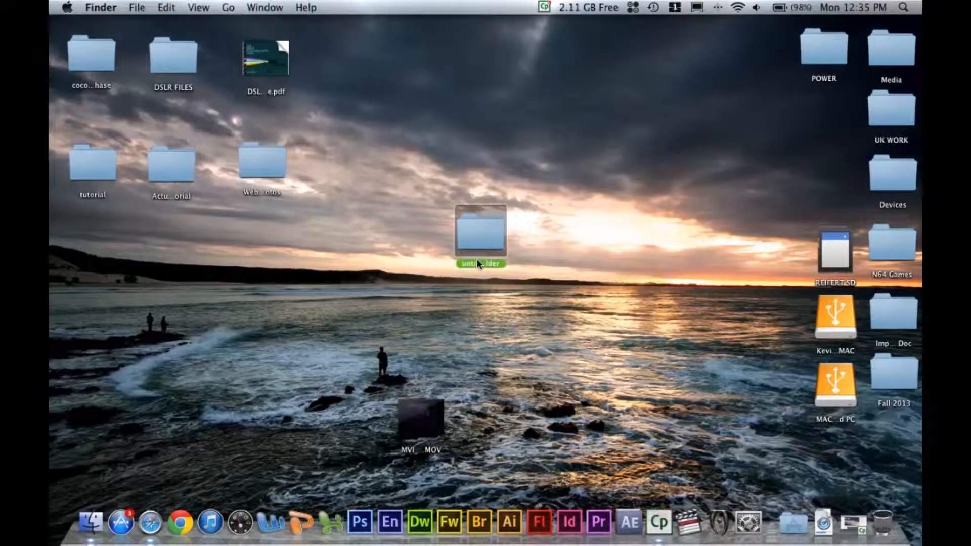
pyautogui.click(478, 262)
pyautogui.write('aaa')
pyautogui.click(531, 259)
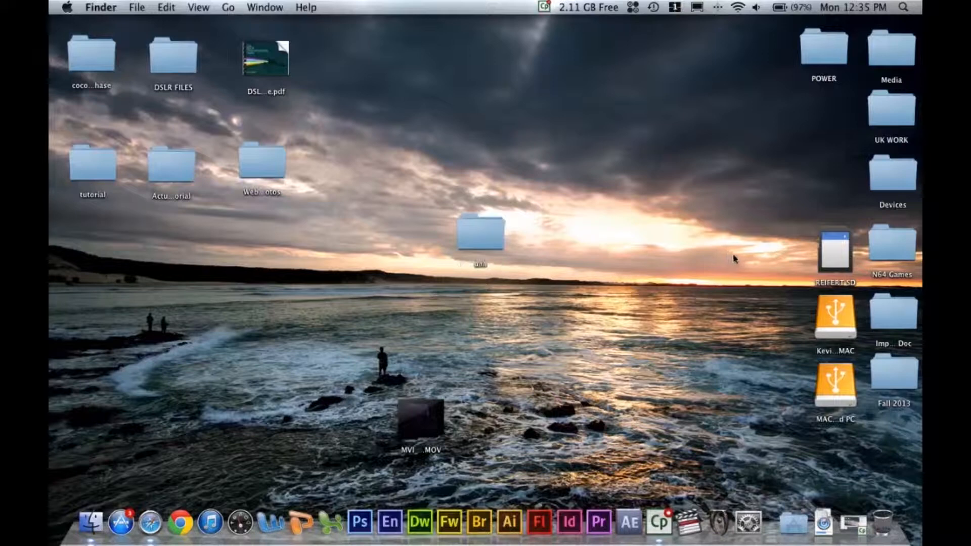
# Step: Copy MVI_0536.MOV and MVI_0552.MOV from the SD card into the desktop's aaa folder, and check that folder's contents
pyautogui.doubleClick(830, 252)
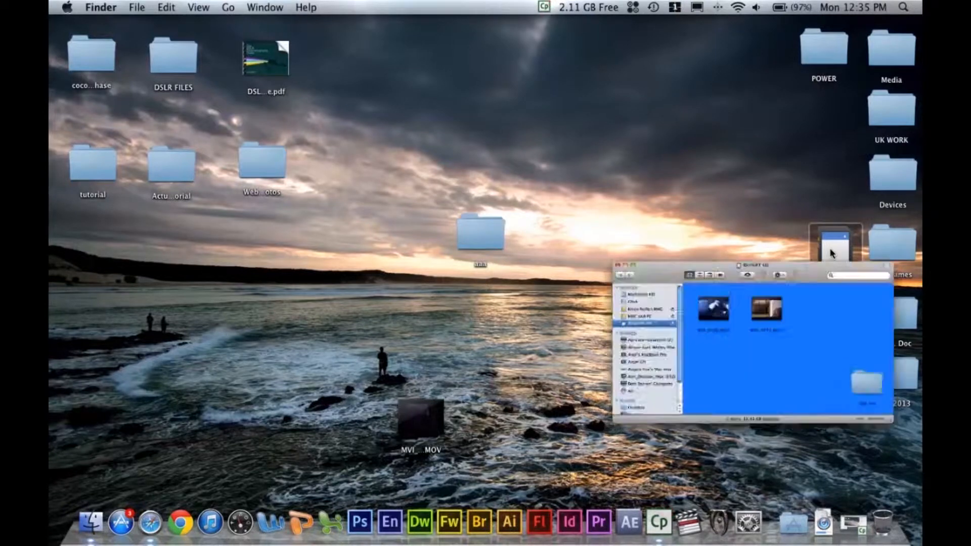
pyautogui.moveTo(733, 204); pyautogui.dragTo(719, 315)
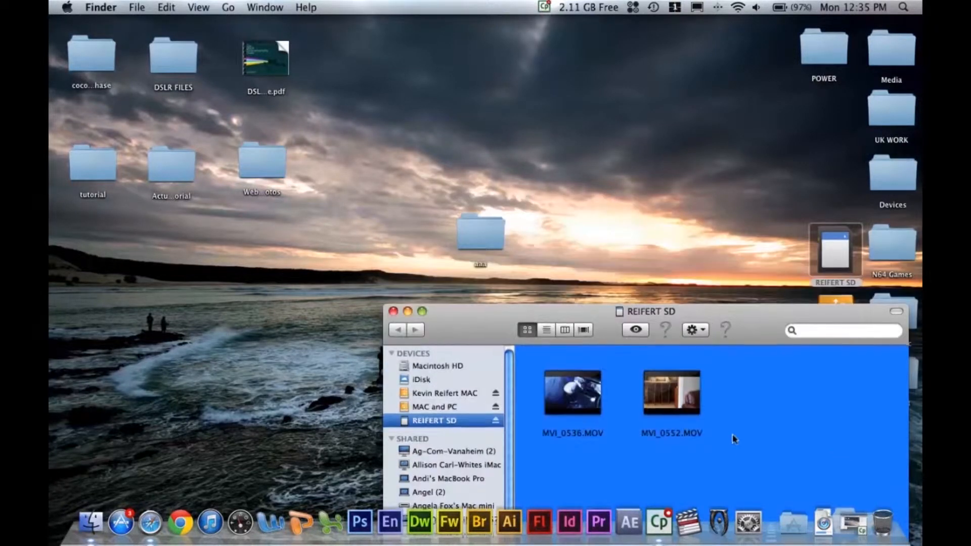
pyautogui.moveTo(732, 461); pyautogui.dragTo(565, 381)
pyautogui.moveTo(564, 382); pyautogui.dragTo(487, 236)
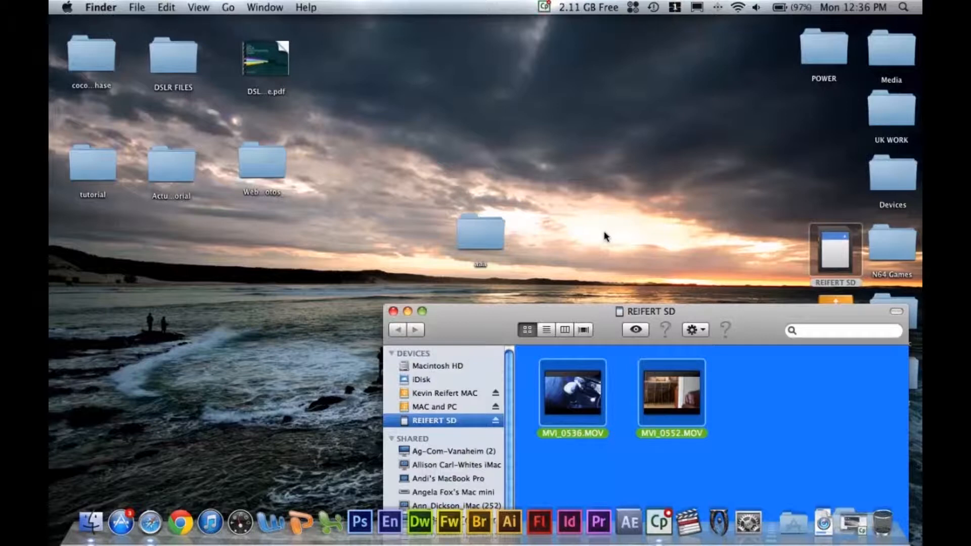
pyautogui.click(393, 311)
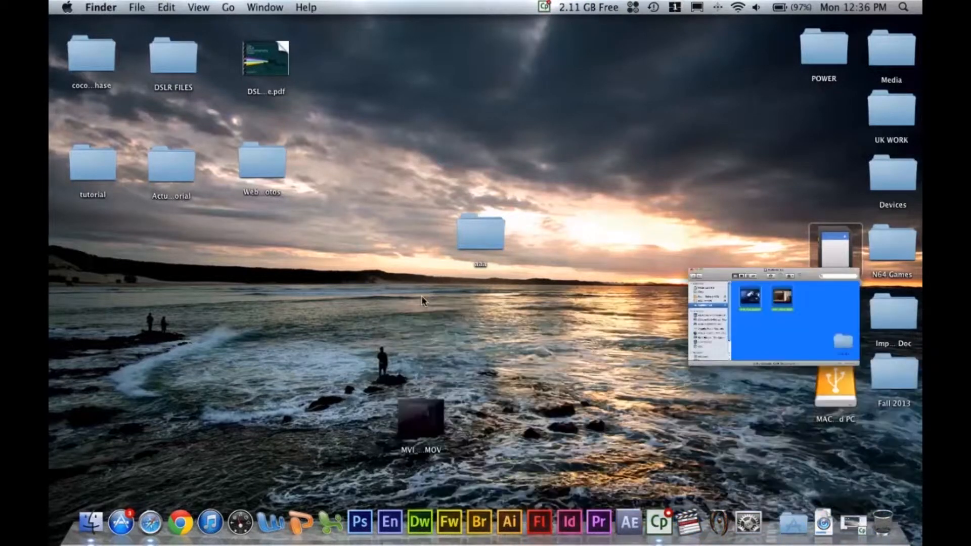
pyautogui.doubleClick(465, 243)
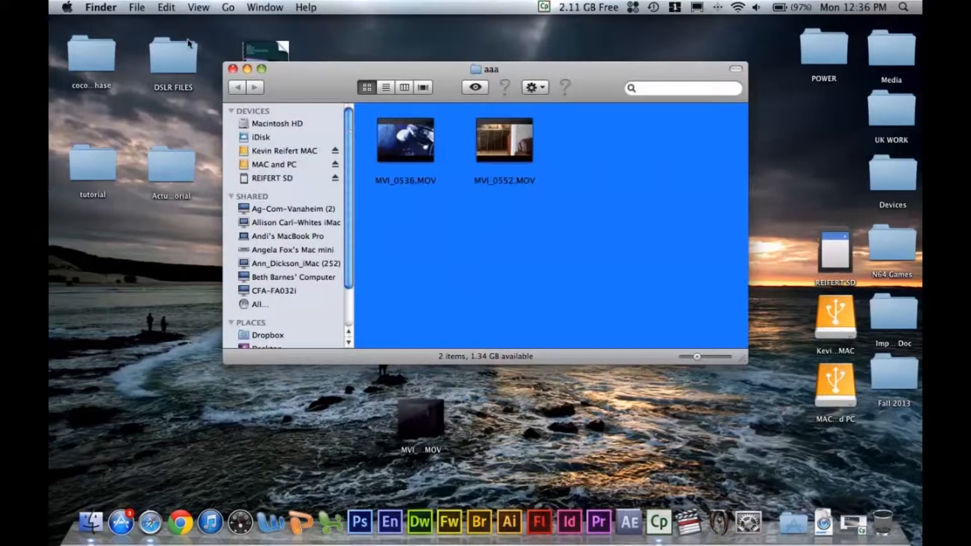
pyautogui.click(233, 69)
# Step: Launch Adobe Premiere Pro CS6 and start a new project, keeping HDV as the capture format
pyautogui.click(604, 521)
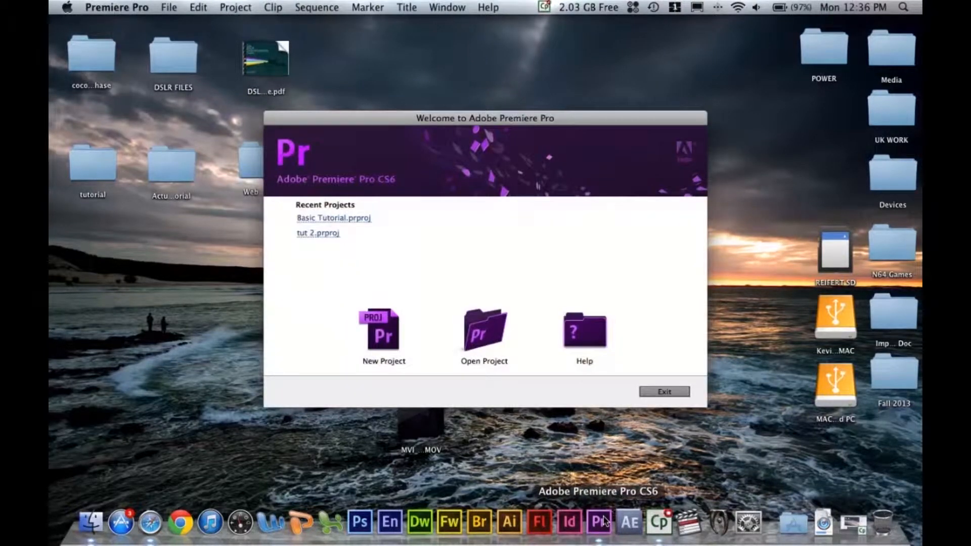
pyautogui.click(391, 340)
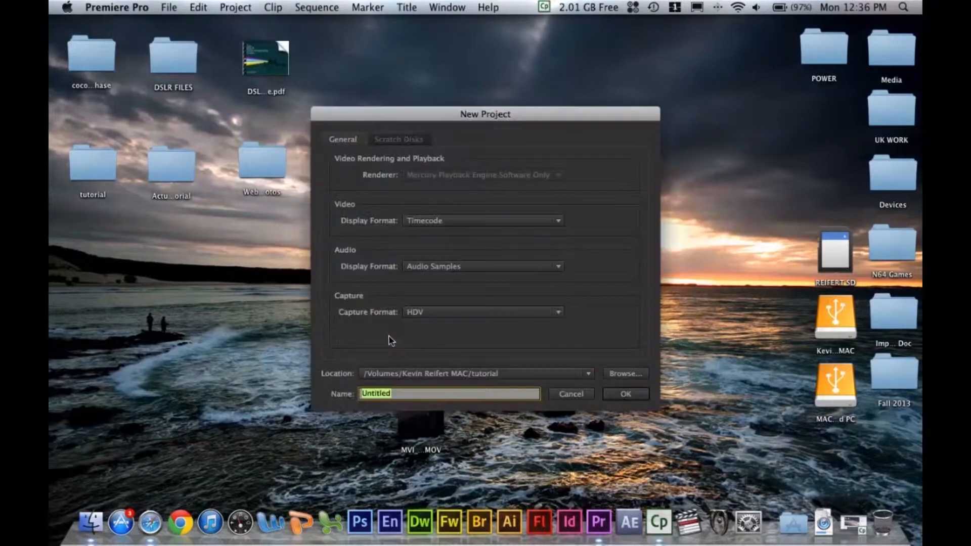
pyautogui.click(525, 311)
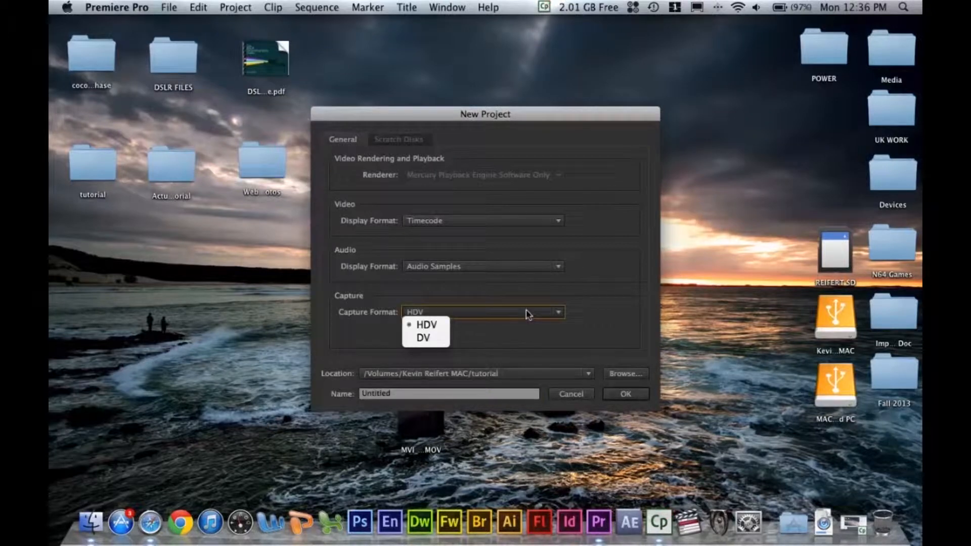
pyautogui.click(526, 313)
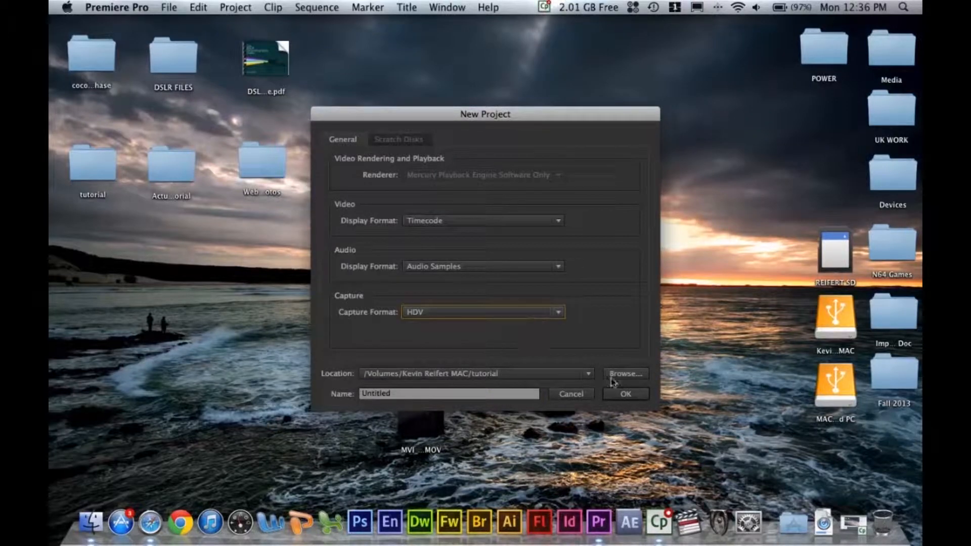
# Step: Set the new project's location to the aaa folder on the Desktop
pyautogui.click(614, 374)
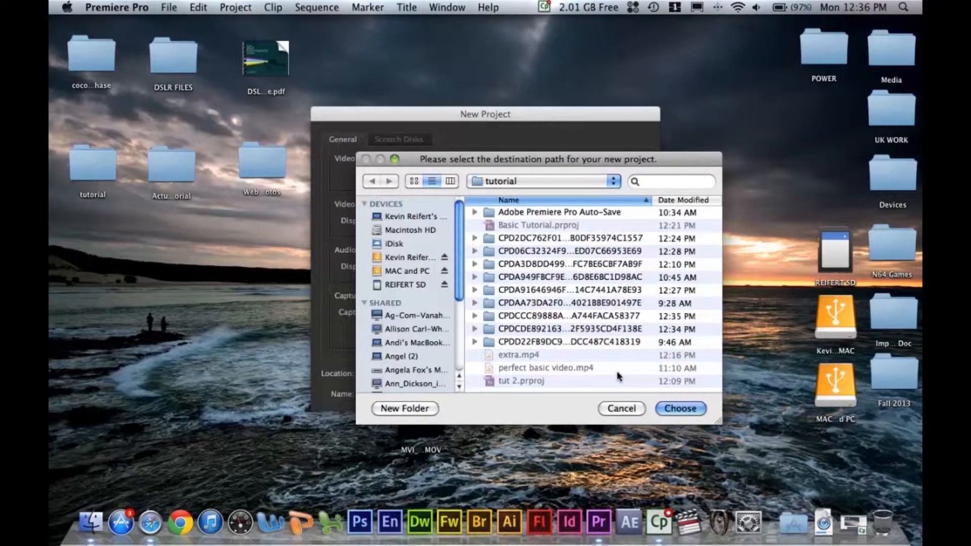
pyautogui.scroll(-3, 458, 245)
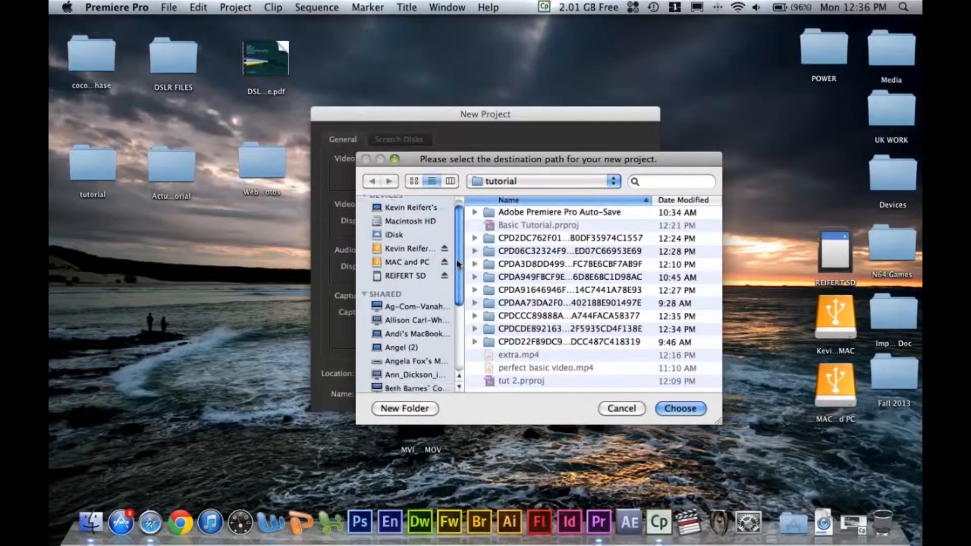
pyautogui.scroll(3, 457, 243)
pyautogui.scroll(-5, 457, 242)
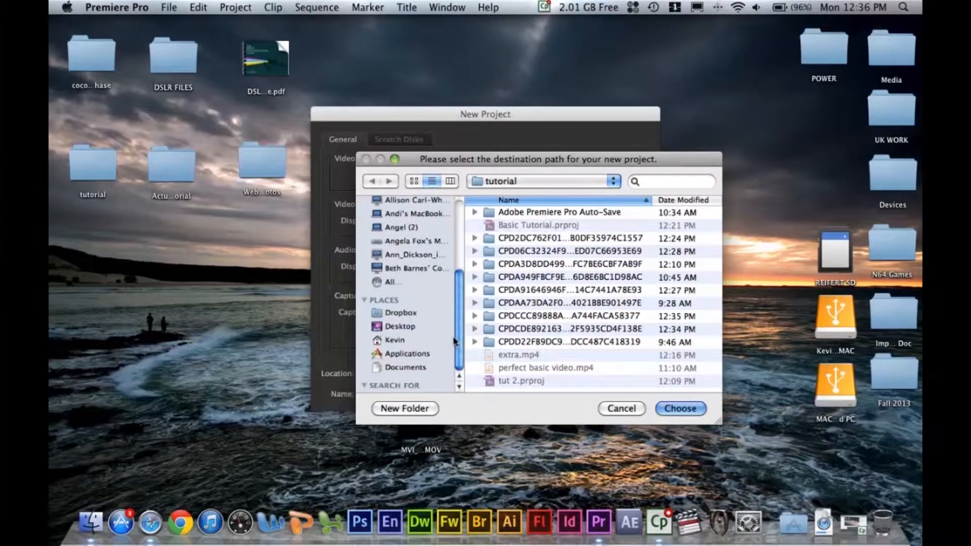
pyautogui.click(401, 326)
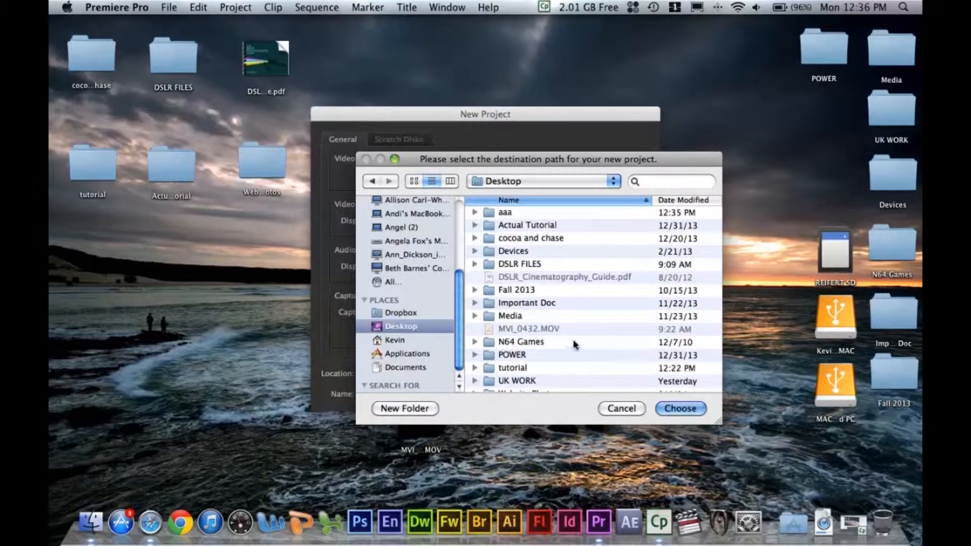
pyautogui.scroll(-1, 574, 349)
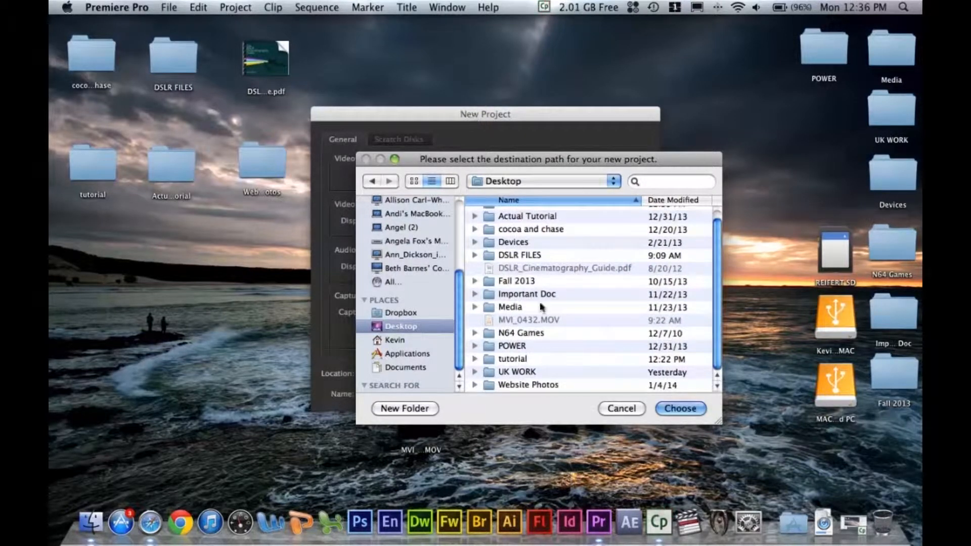
pyautogui.scroll(1, 531, 291)
pyautogui.click(519, 212)
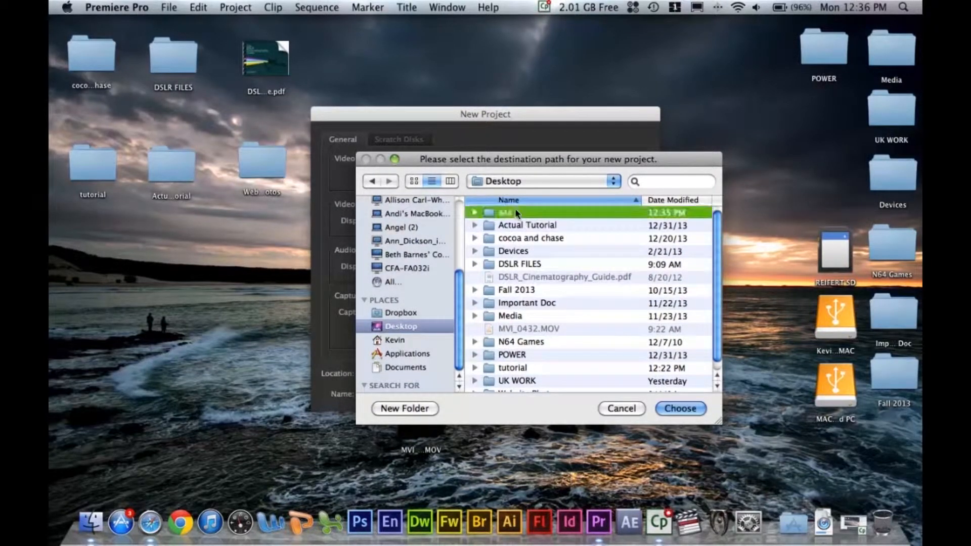
pyautogui.click(668, 408)
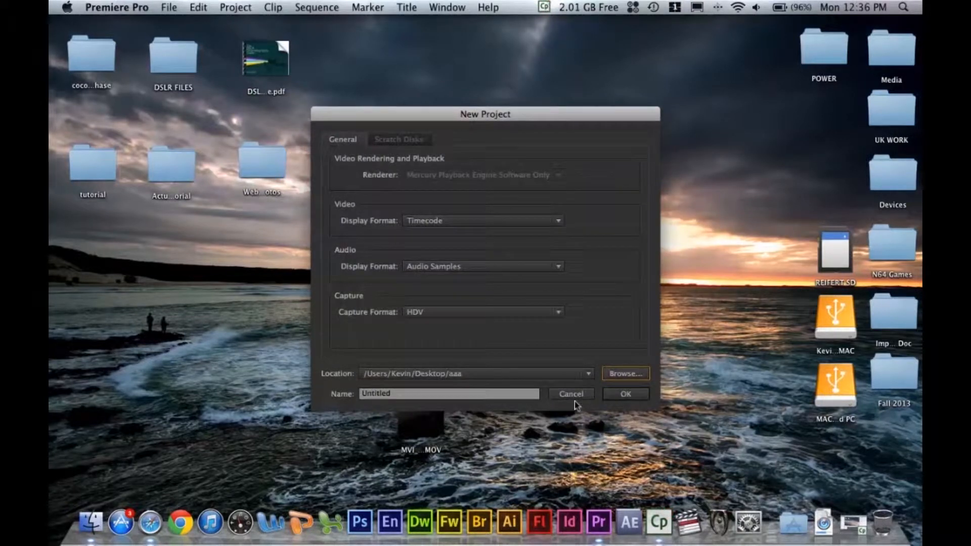
# Step: Name the project tutorial and create its first sequence with the AVCHD 1080i30 (60i) preset
pyautogui.click(460, 393)
pyautogui.press('super+a')
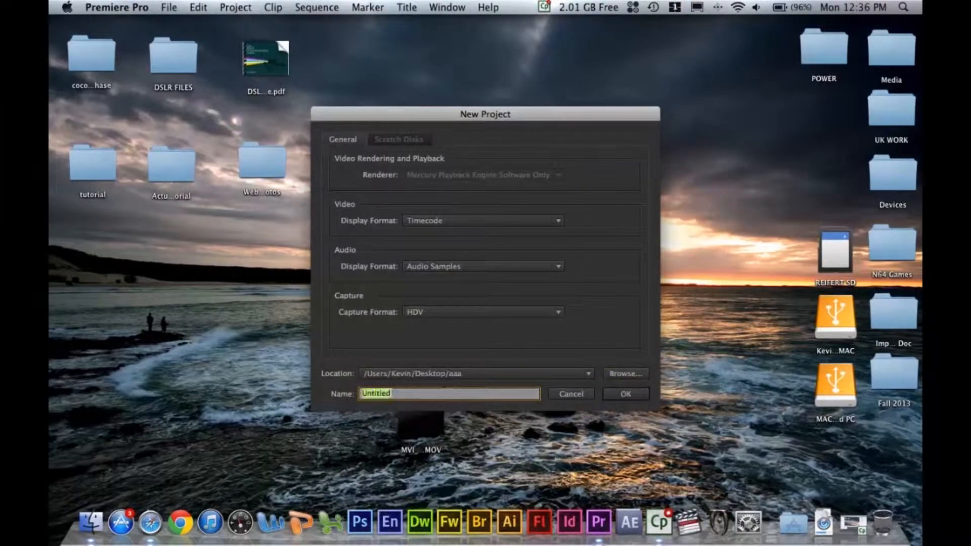
pyautogui.write('tutorial')
pyautogui.click(625, 394)
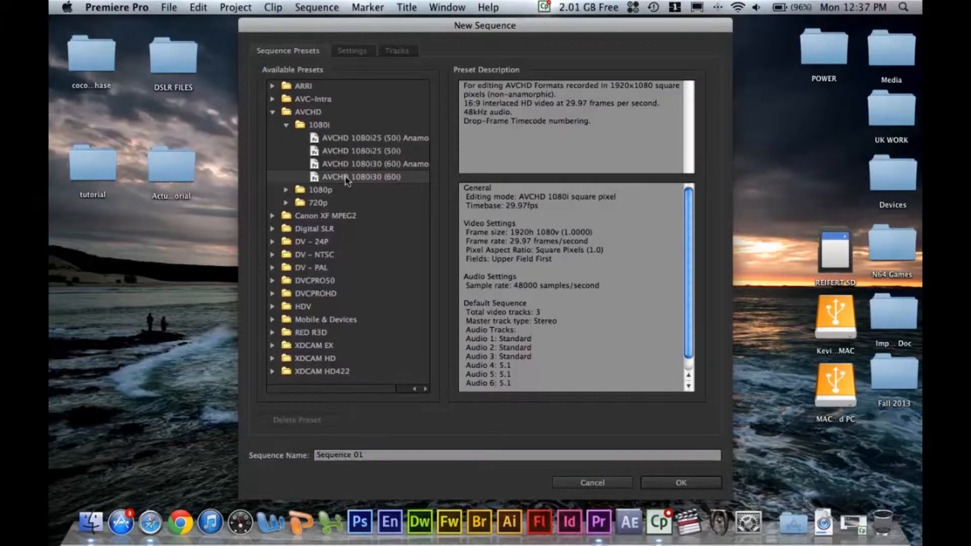
pyautogui.click(674, 487)
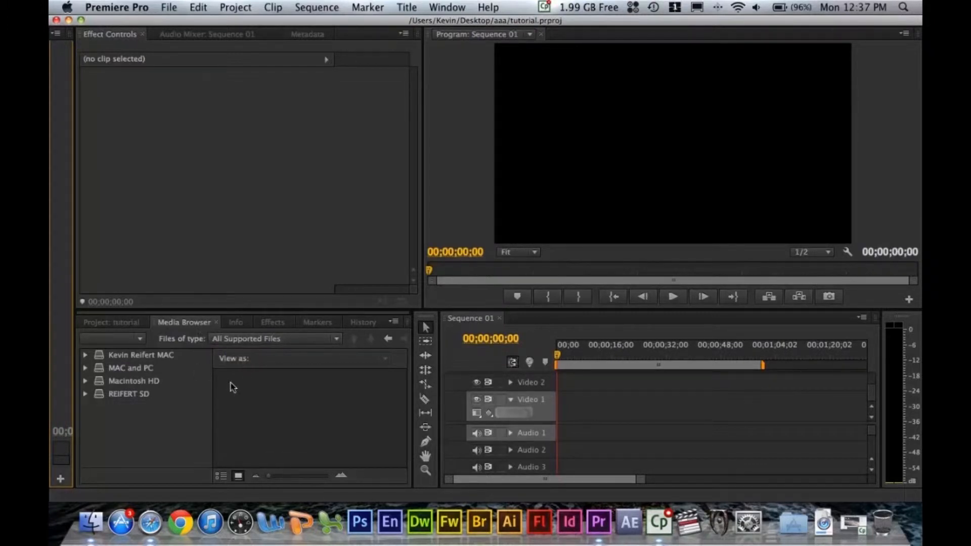
# Step: Browse Macintosh HD in the Media Browser to the Desktop's aaa folder and show its clips
pyautogui.click(182, 323)
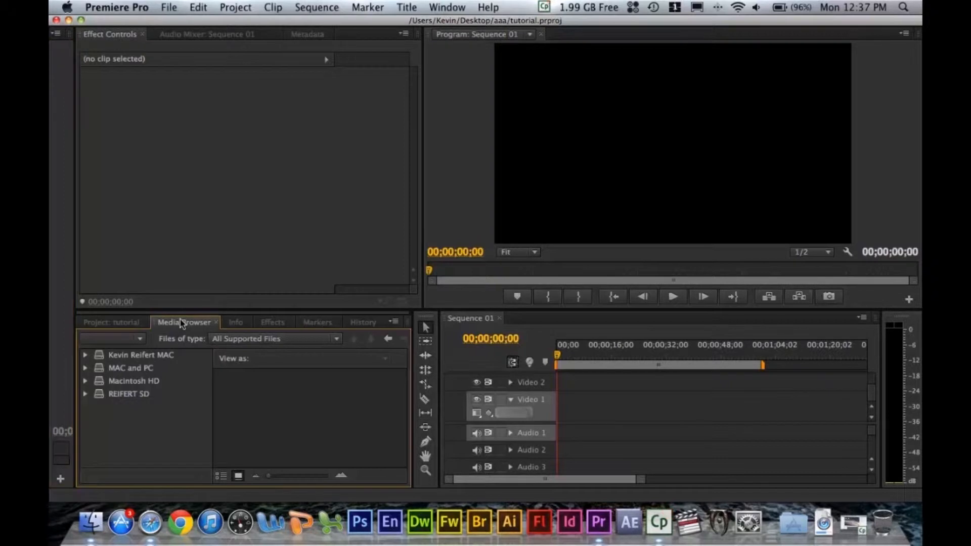
pyautogui.click(111, 369)
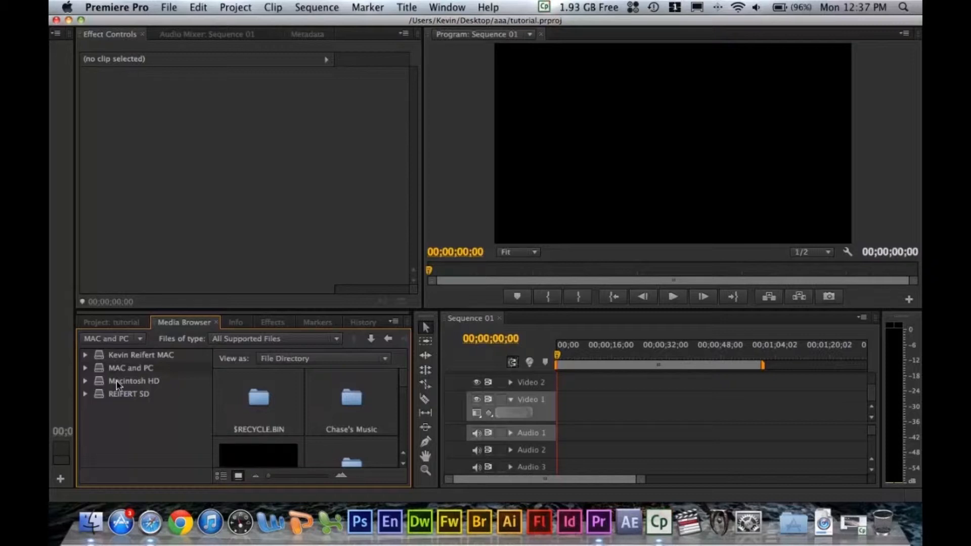
pyautogui.click(121, 383)
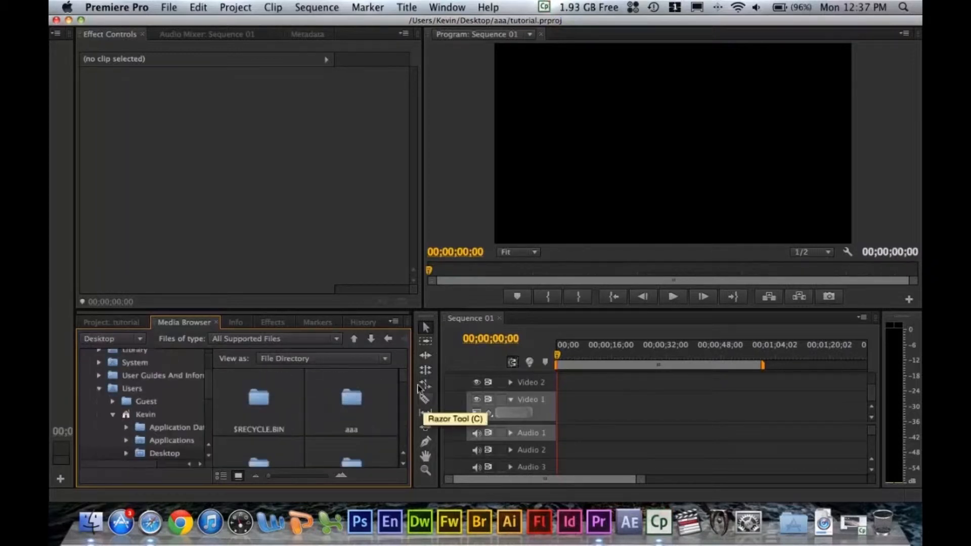
pyautogui.doubleClick(352, 394)
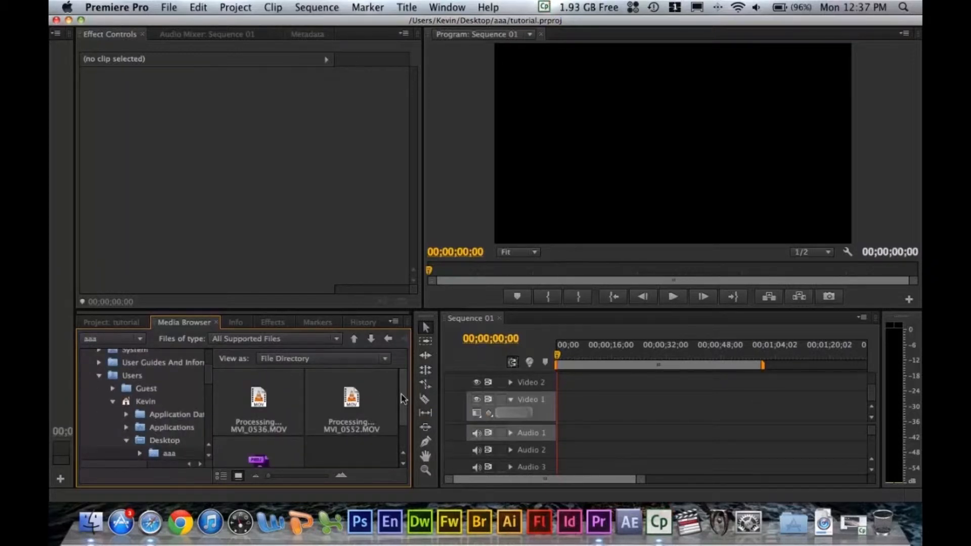
pyautogui.moveTo(401, 399); pyautogui.dragTo(400, 422)
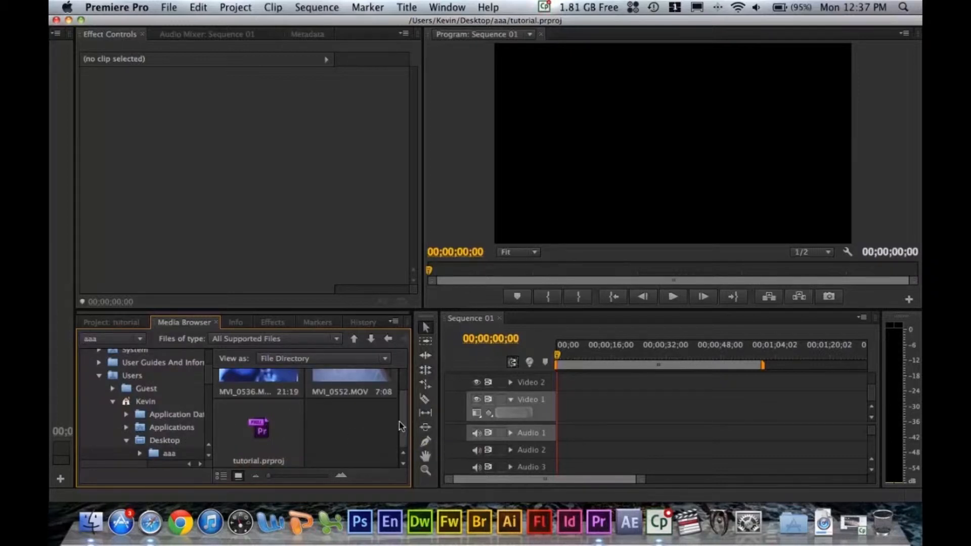
pyautogui.moveTo(401, 423); pyautogui.dragTo(399, 396)
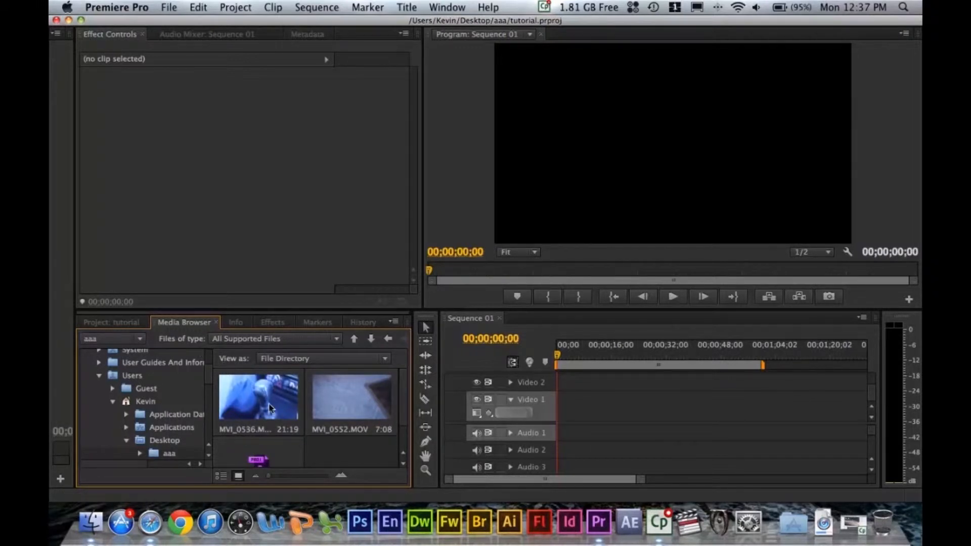
# Step: Place MVI_0536.MOV at the start of Video 1, changing the sequence settings to match the clip, and scrub through it
pyautogui.moveTo(311, 402); pyautogui.dragTo(561, 406)
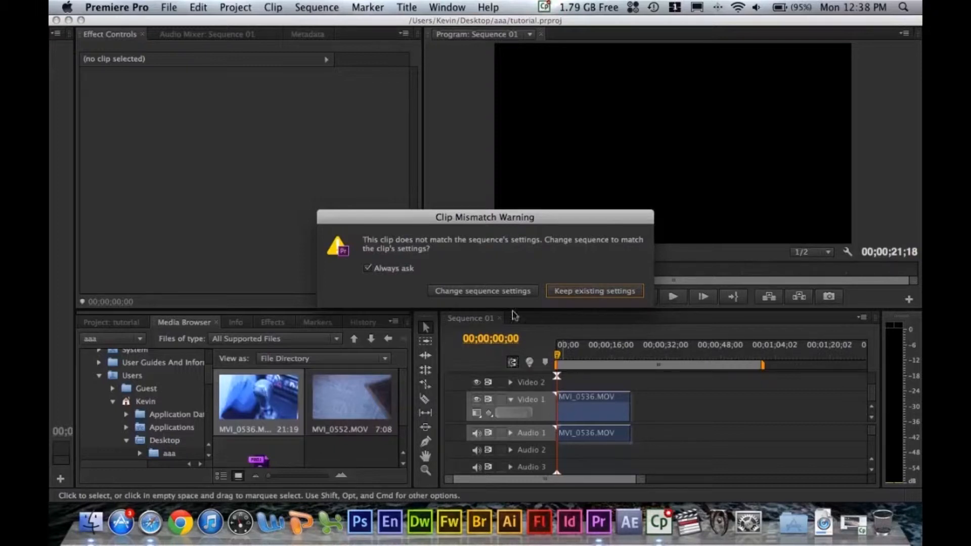
pyautogui.click(484, 290)
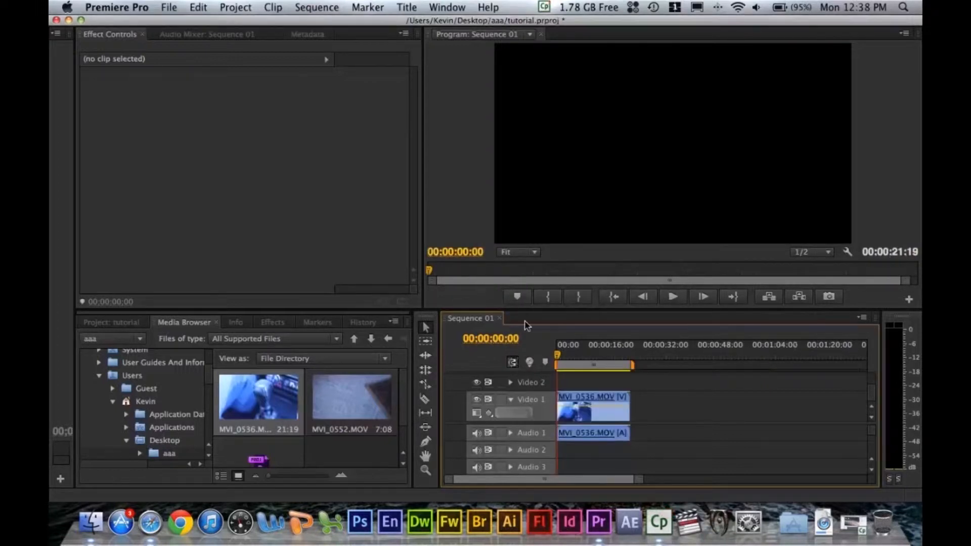
pyautogui.moveTo(558, 353); pyautogui.dragTo(610, 356)
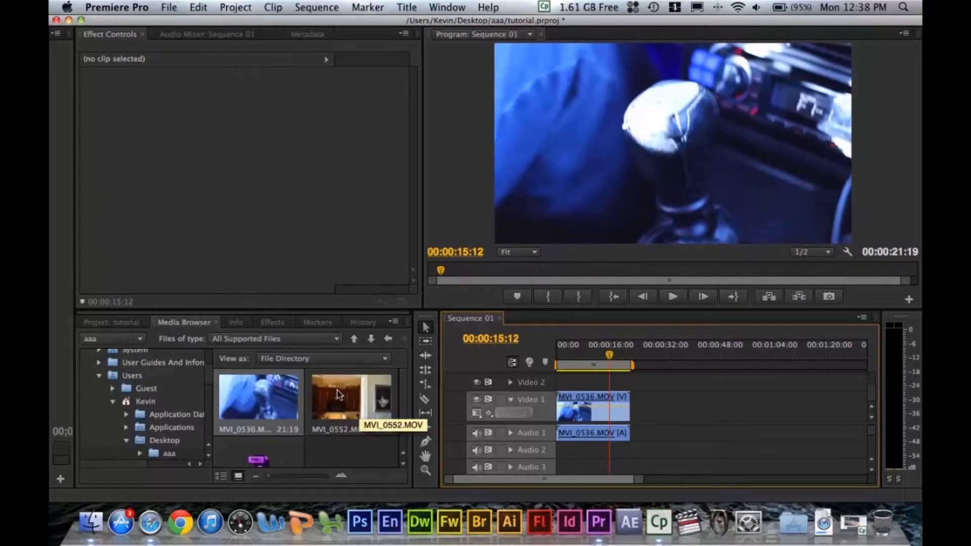
# Step: Add MVI_0552.MOV to Video 1 and move it directly against the end of MVI_0536.MOV
pyautogui.click(354, 390)
pyautogui.moveTo(356, 390); pyautogui.dragTo(706, 401)
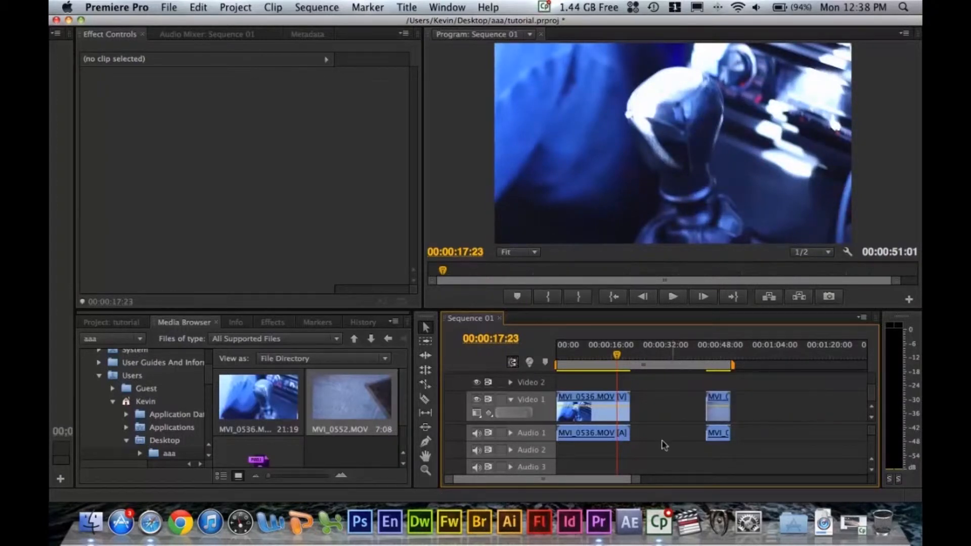
pyautogui.click(718, 398)
pyautogui.moveTo(719, 398); pyautogui.dragTo(642, 401)
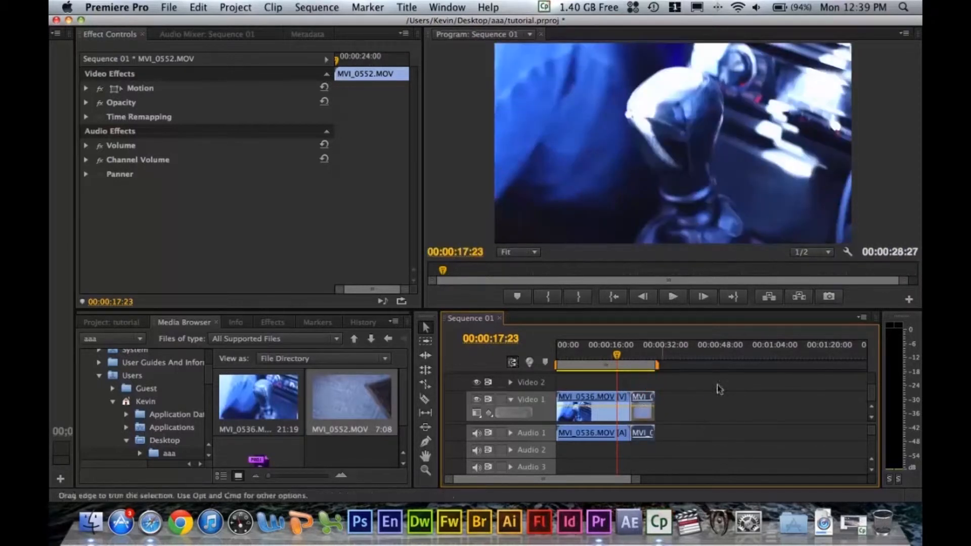
# Step: Undo the move of MVI_0552.MOV and redo it
pyautogui.press('super+z')
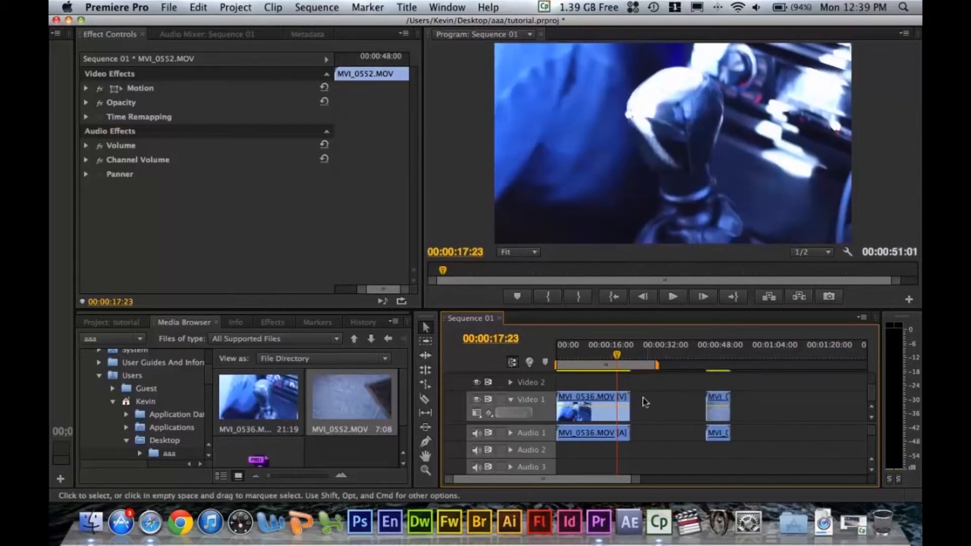
pyautogui.press('super+shift+z')
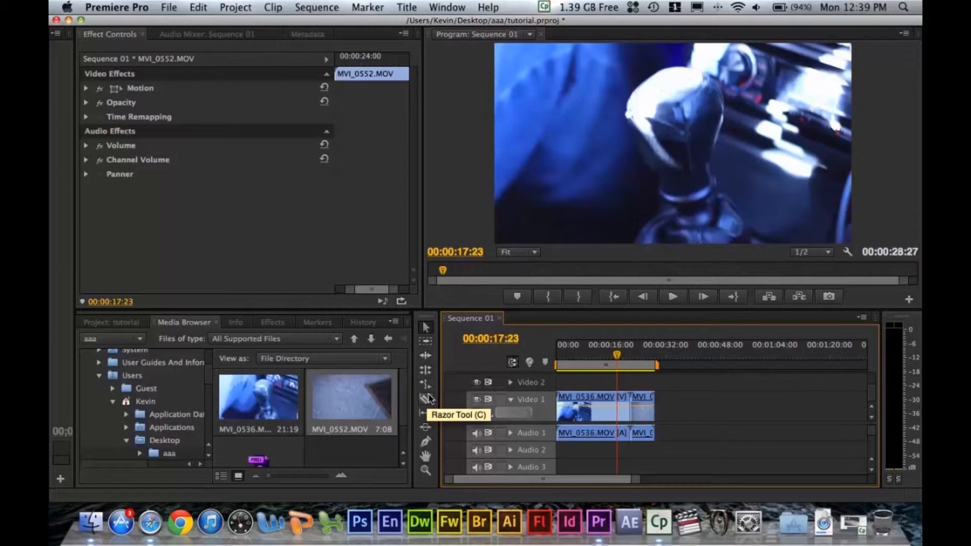
# Step: Split MVI_0552.MOV on Video 1 at 00:00:26:05 with the Razor tool and return to the Selection tool
pyautogui.moveTo(617, 352); pyautogui.dragTo(644, 352)
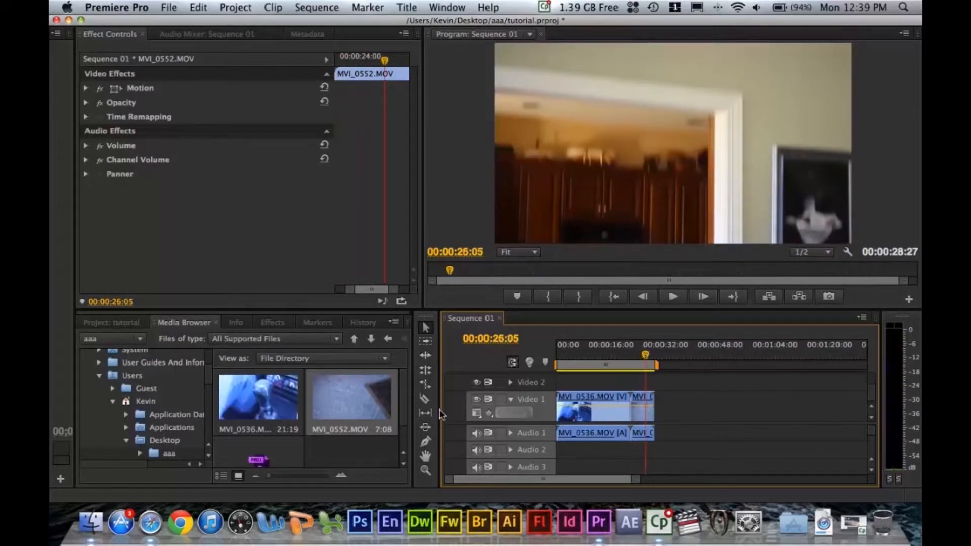
pyautogui.click(425, 399)
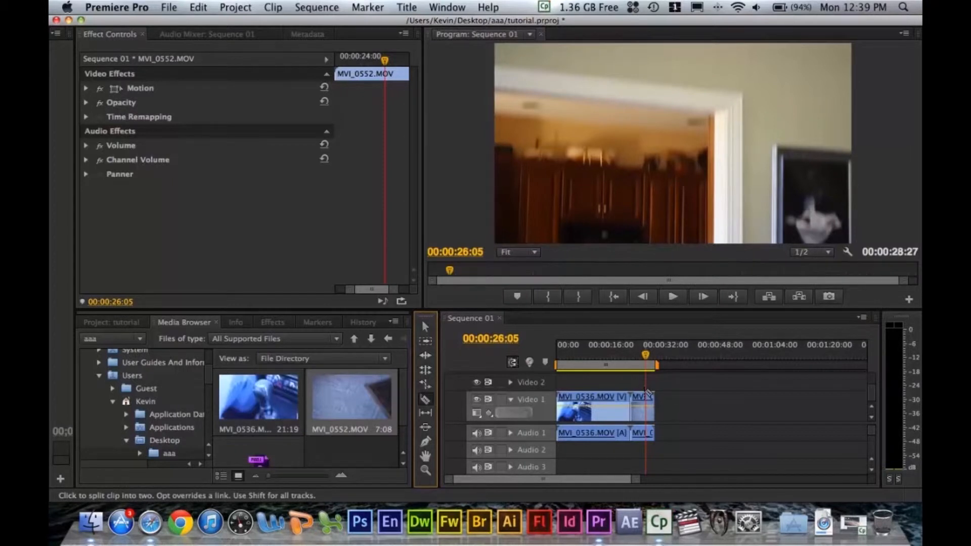
pyautogui.click(646, 396)
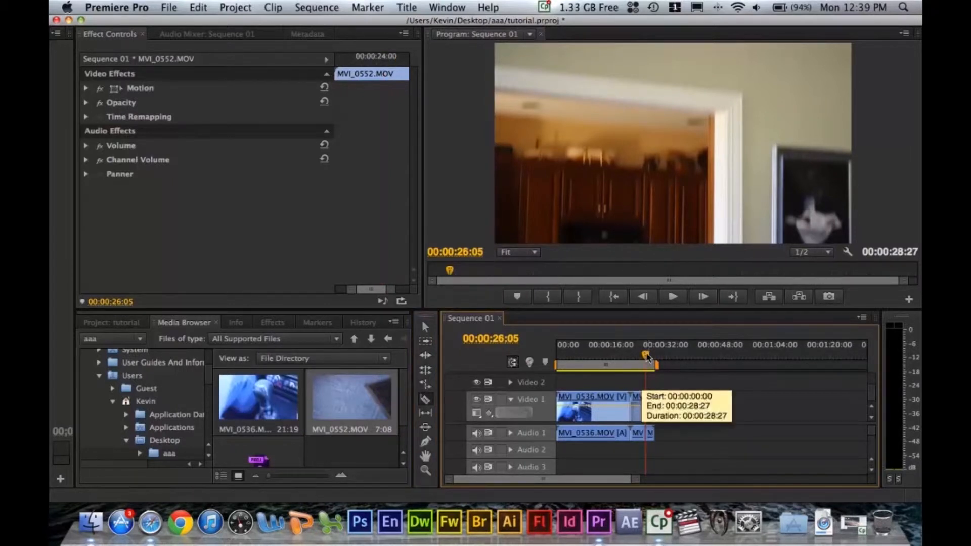
pyautogui.click(424, 327)
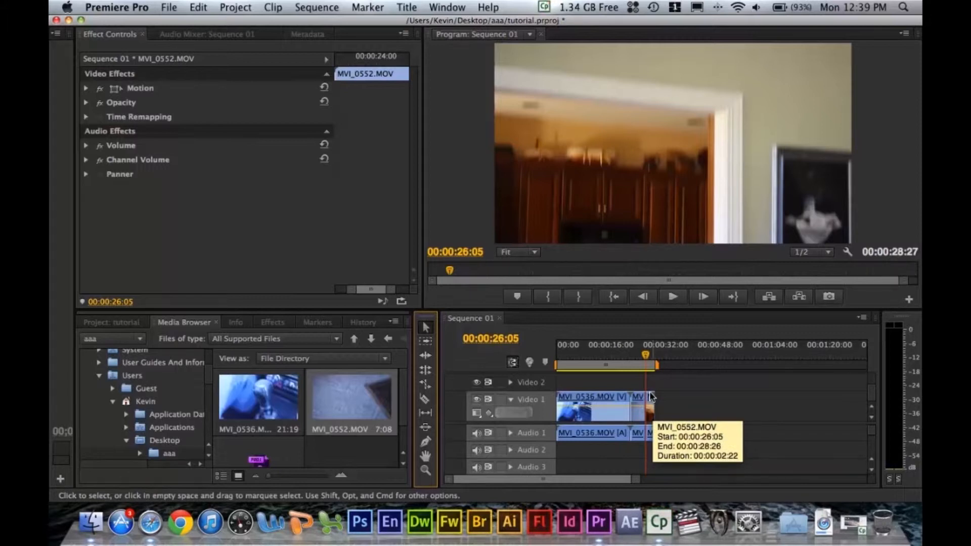
# Step: Delete the piece of MVI_0552.MOV after the cut at 00:00:26:05
pyautogui.press('=')
pyautogui.press('=')
pyautogui.press('=')
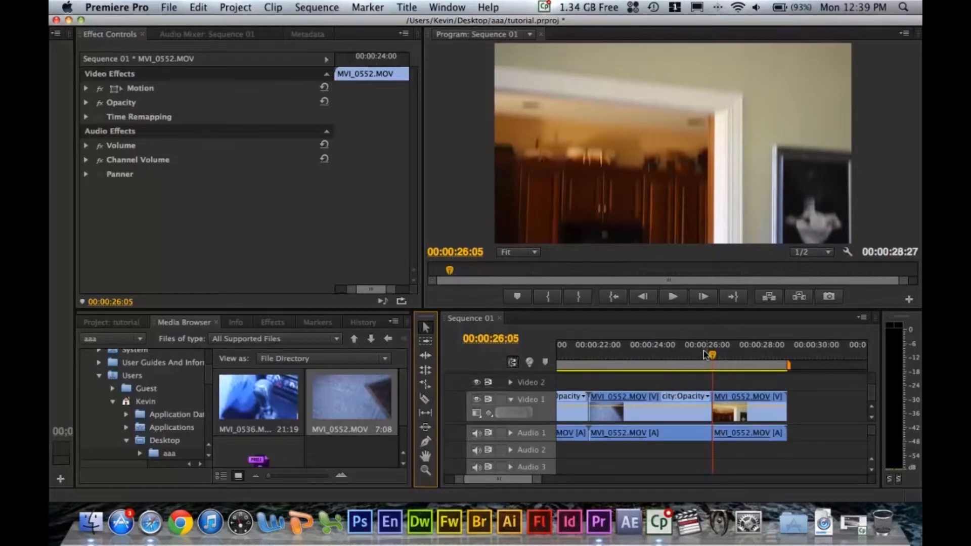
pyautogui.click(657, 354)
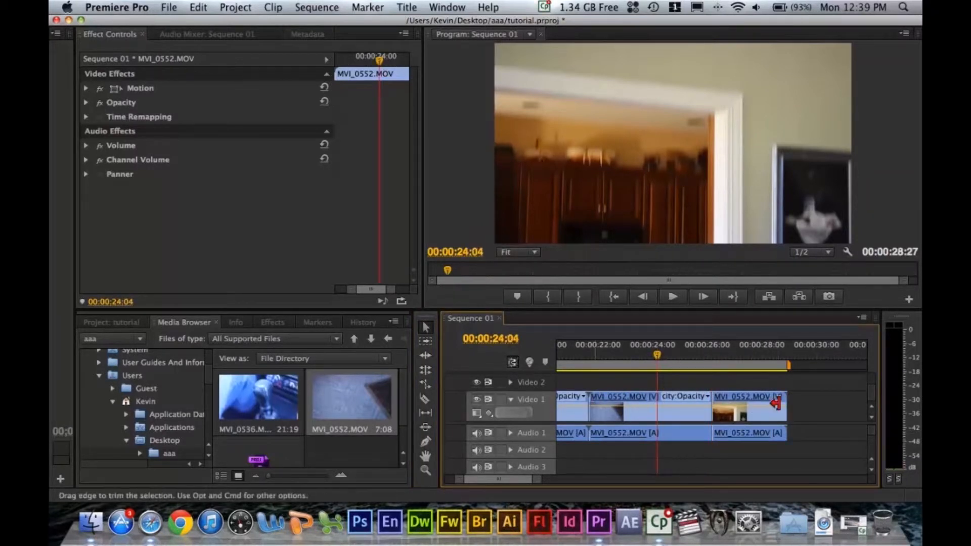
pyautogui.click(737, 397)
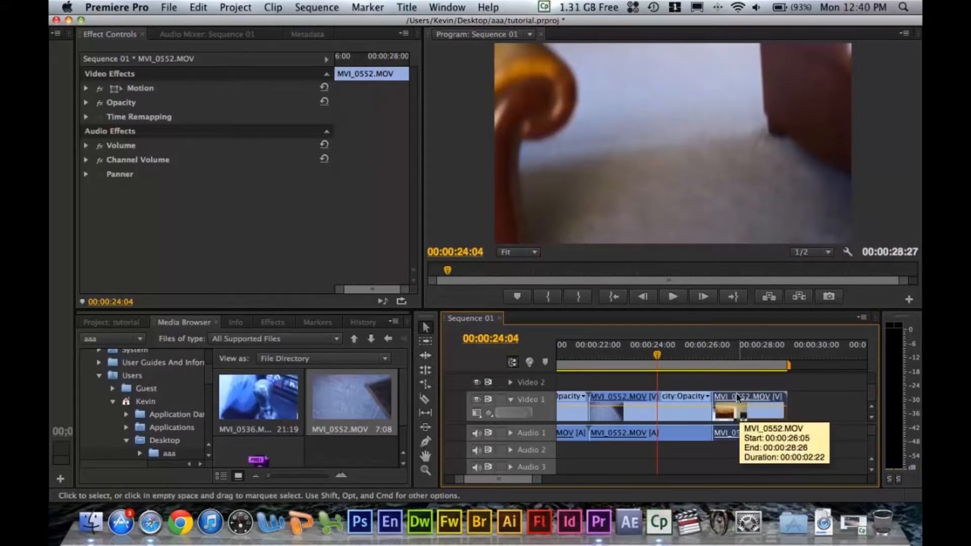
pyautogui.press('Delete')
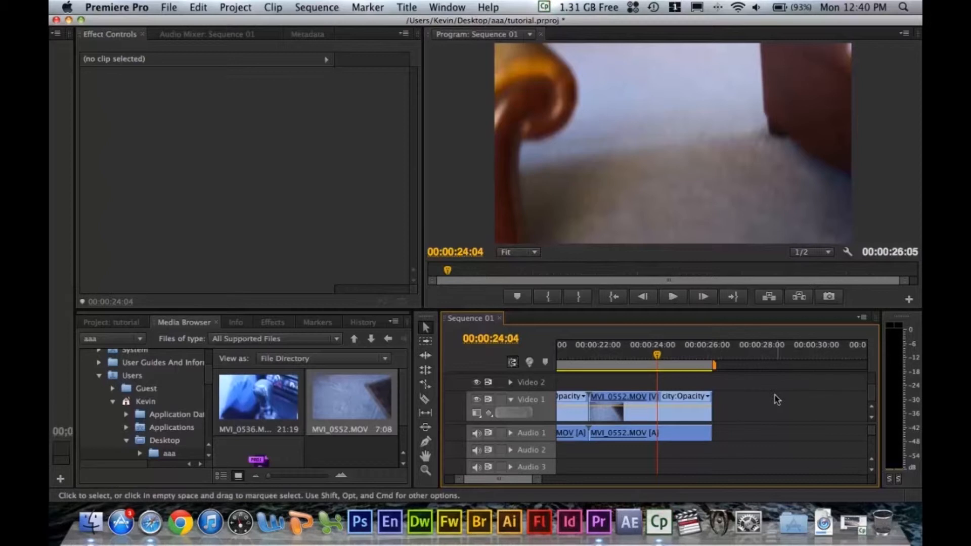
# Step: Undo the deletion of the trailing MVI_0552.MOV piece and delete that piece again
pyautogui.press('super+z')
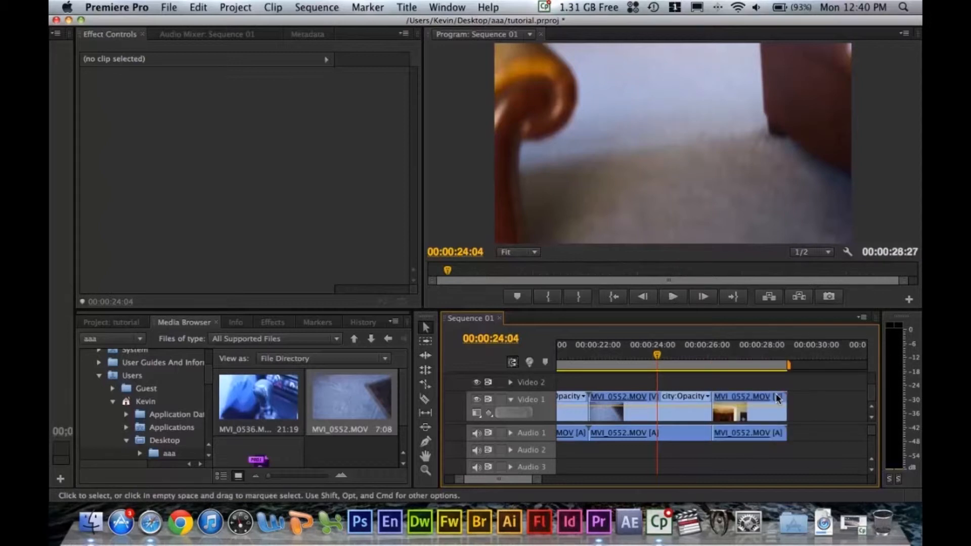
pyautogui.click(745, 392)
pyautogui.press('Delete')
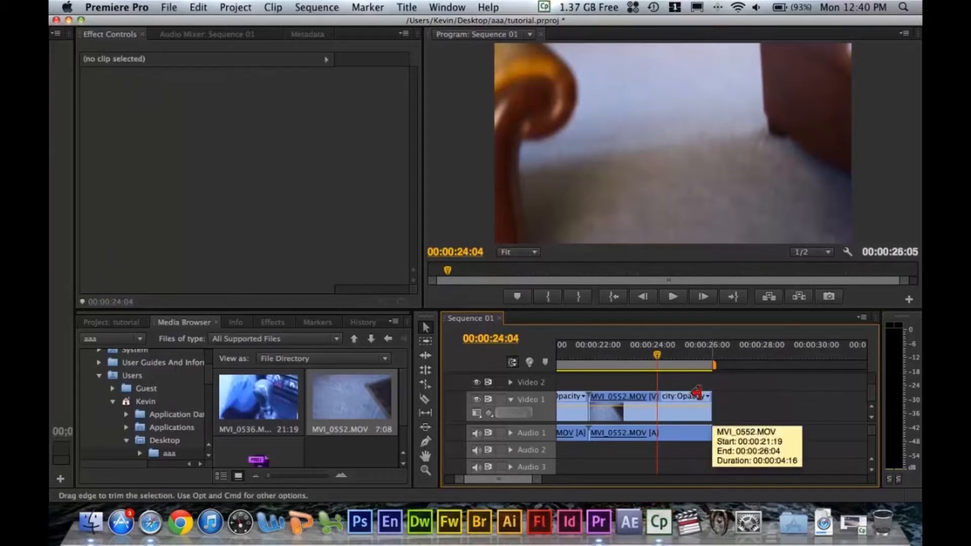
# Step: Extend the end of the remaining MVI_0552.MOV clip to about 00:00:28:27 and scrub to 00:00:26:17
pyautogui.moveTo(697, 392); pyautogui.dragTo(785, 393)
pyautogui.moveTo(781, 357); pyautogui.dragTo(722, 357)
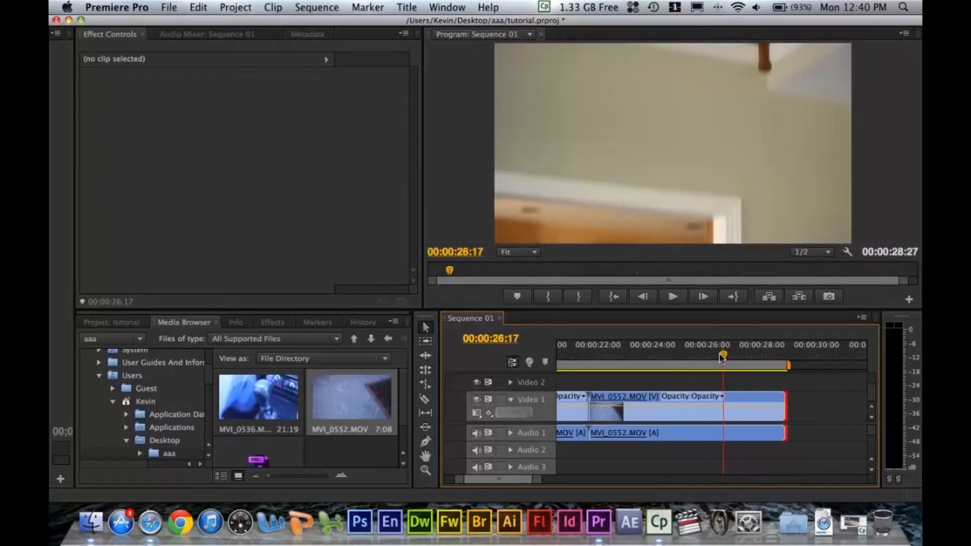
# Step: Delete both MVI_0536.MOV and MVI_0552.MOV from the Sequence 01 timeline
pyautogui.scroll(5, 703, 424)
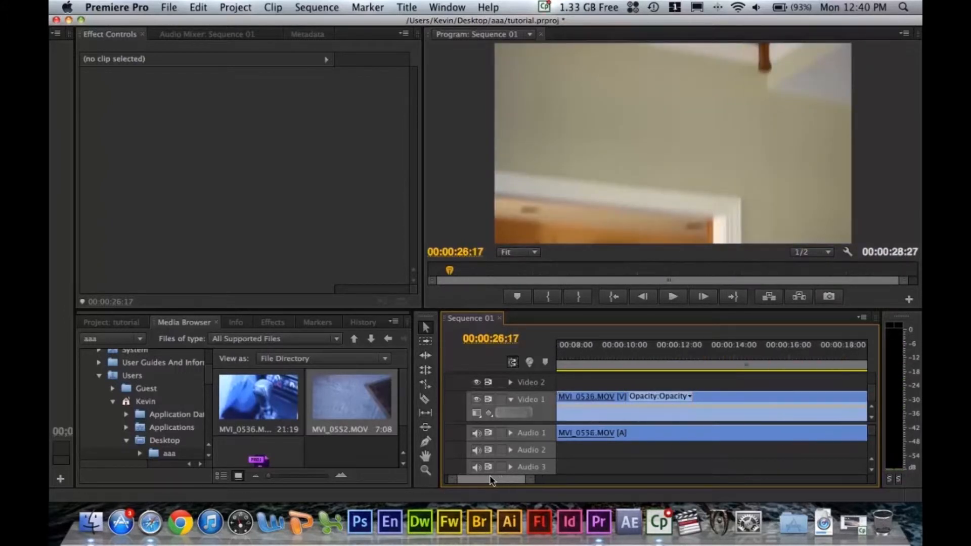
pyautogui.click(719, 399)
pyautogui.press('Delete')
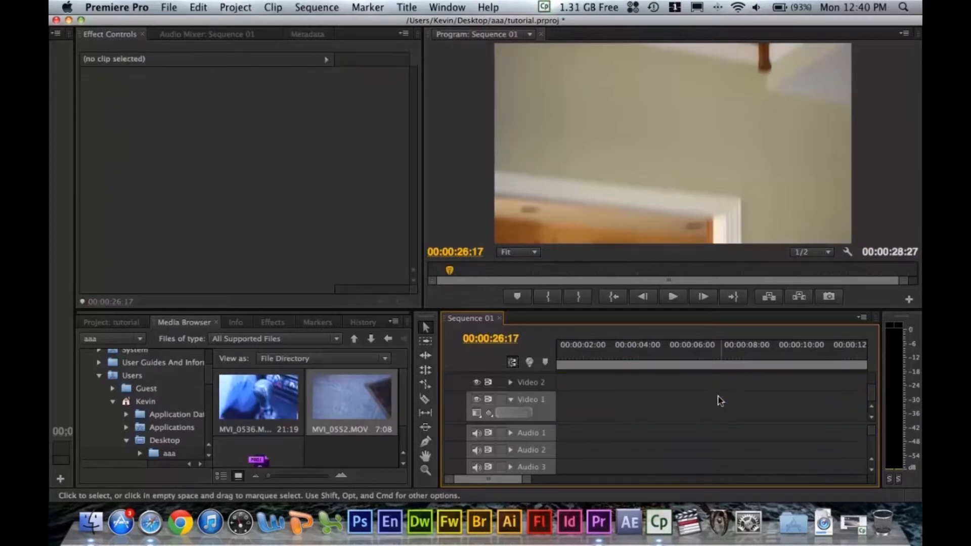
pyautogui.press('-')
pyautogui.press('-')
pyautogui.press('-')
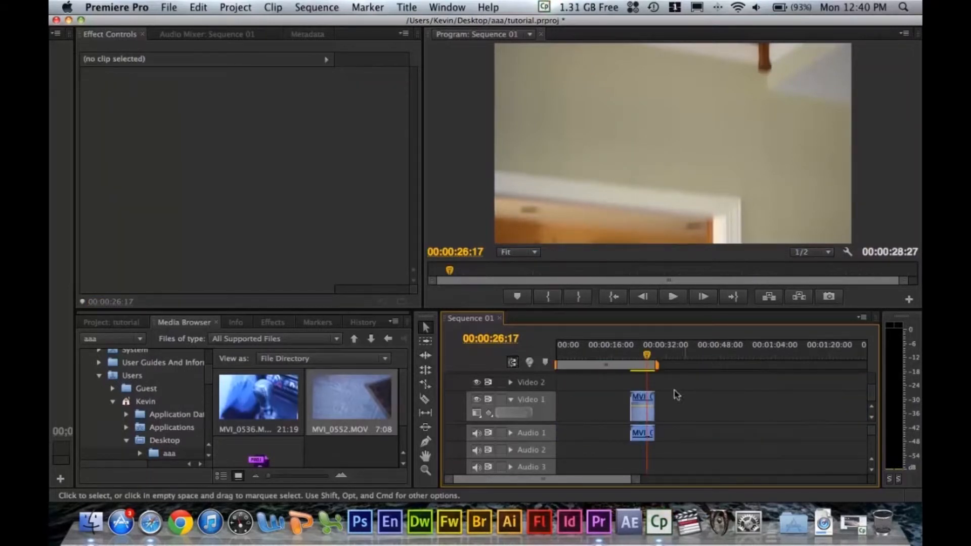
pyautogui.click(640, 397)
pyautogui.press('Delete')
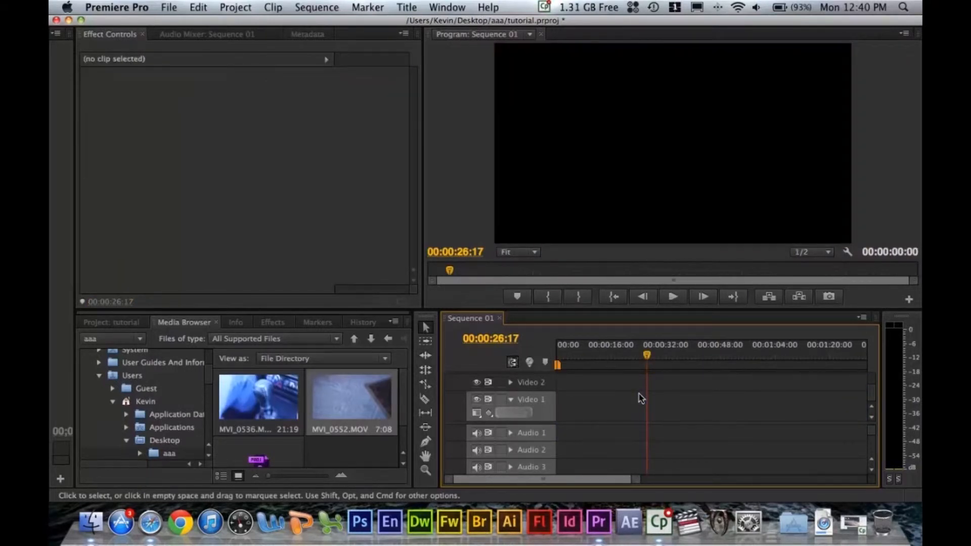
# Step: Place MVI_0536.MOV and MVI_0552.MOV from the project's imported clips back to back on Video 1
pyautogui.click(119, 324)
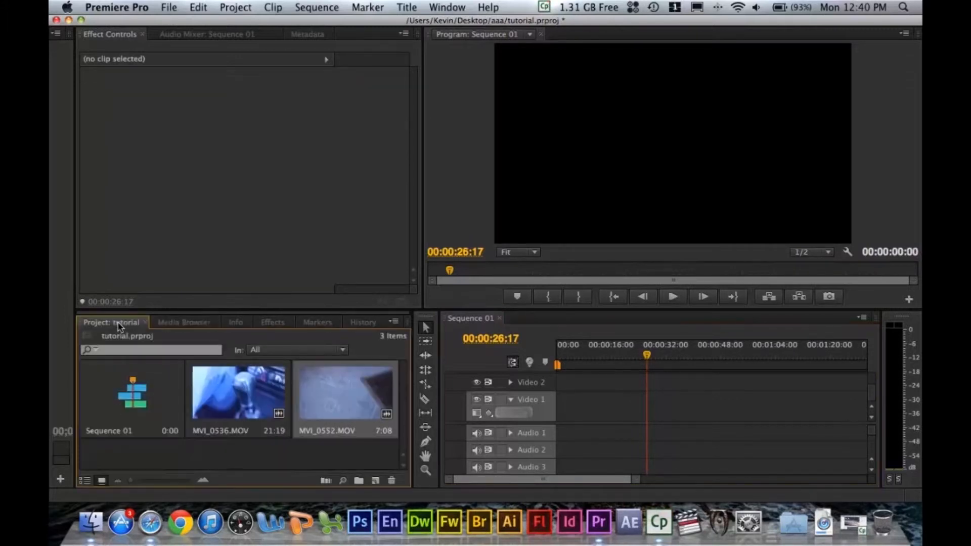
pyautogui.click(189, 323)
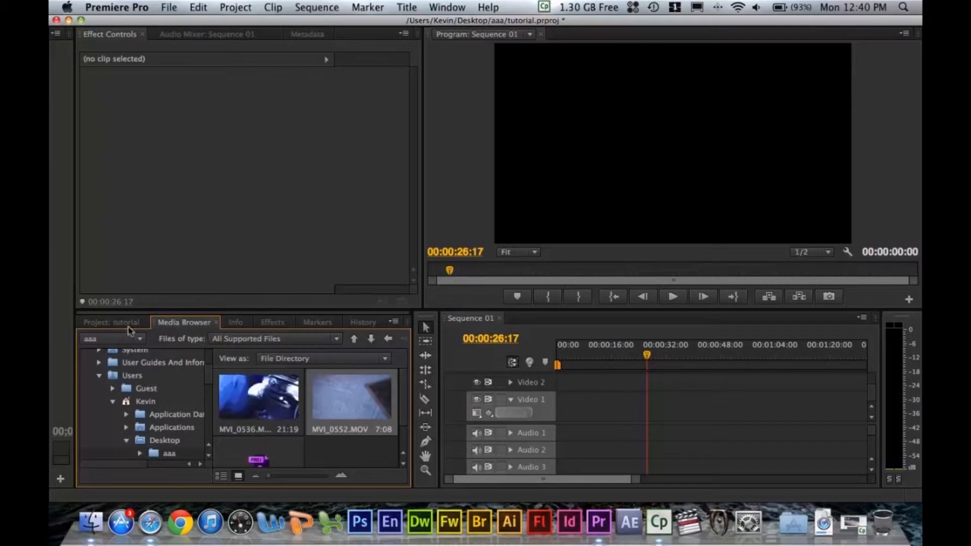
pyautogui.click(108, 322)
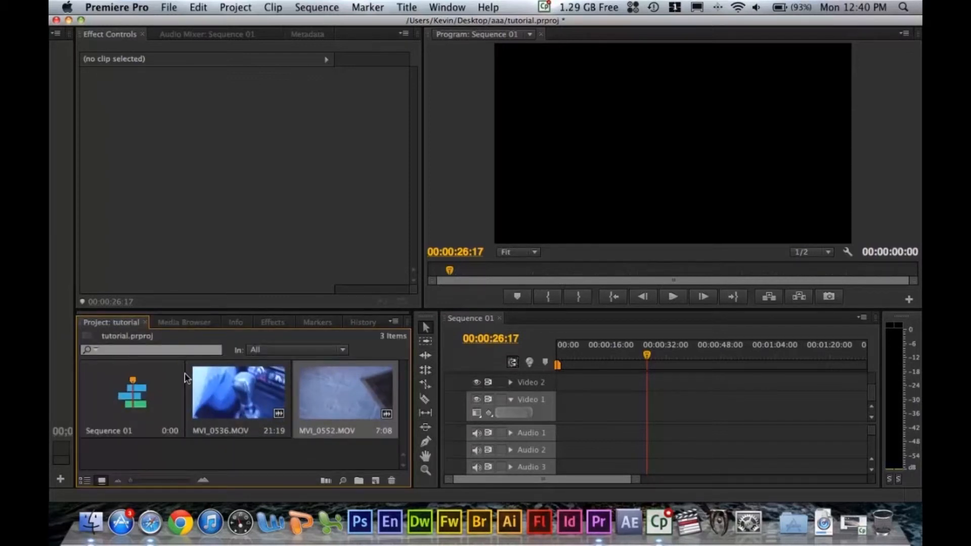
pyautogui.moveTo(231, 398); pyautogui.dragTo(649, 400)
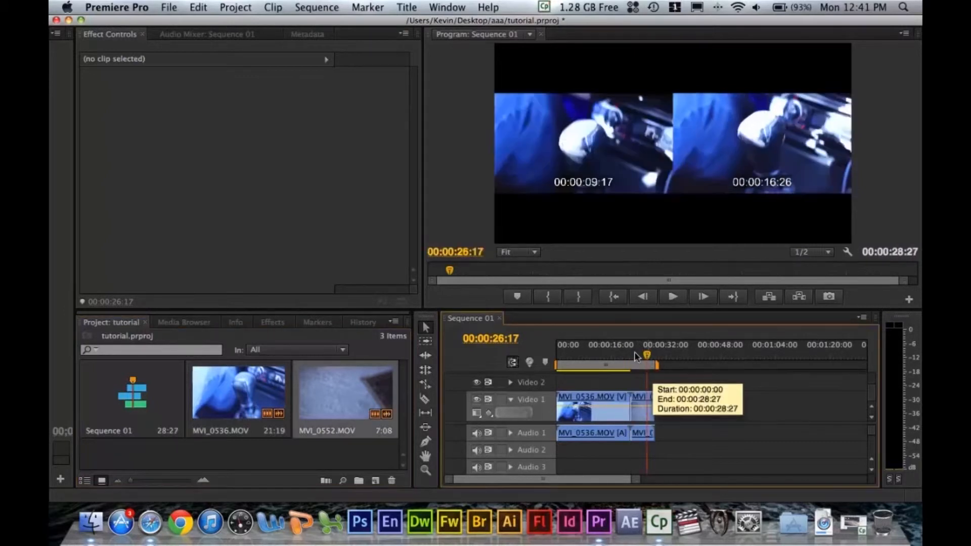
# Step: Move MVI_0552.MOV earlier so it starts at 00:00:14:06 and overwrites the end of MVI_0536.MOV
pyautogui.click(638, 356)
pyautogui.moveTo(649, 399); pyautogui.dragTo(646, 399)
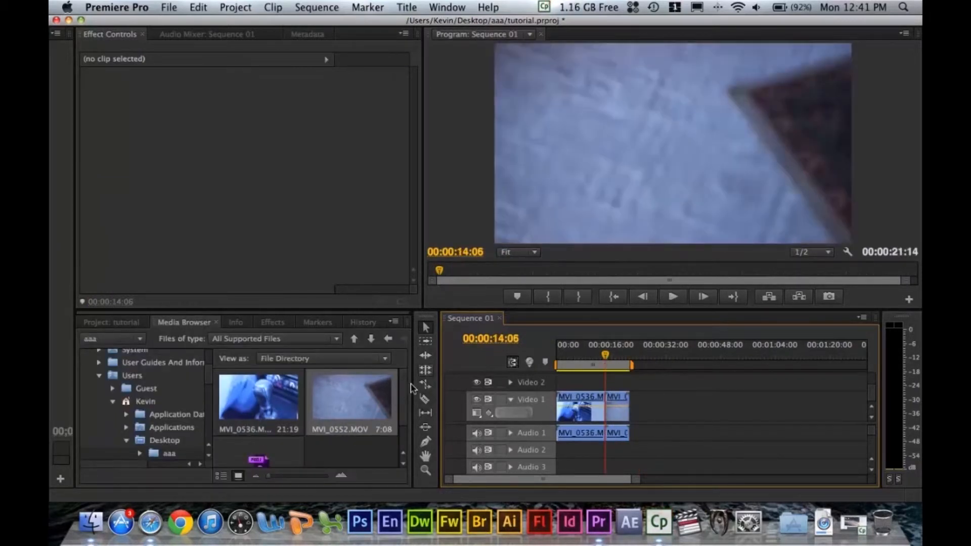
# Step: Apply the Cube Spin 3D Motion video transition at the cut between MVI_0536.MOV and MVI_0552.MOV
pyautogui.scroll(-2, 303, 420)
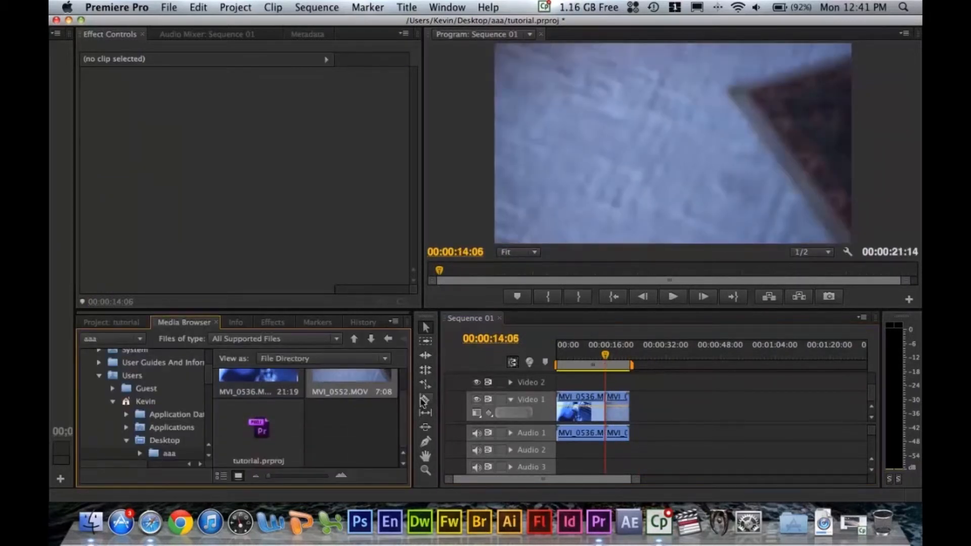
pyautogui.click(273, 322)
pyautogui.moveTo(403, 384); pyautogui.dragTo(401, 440)
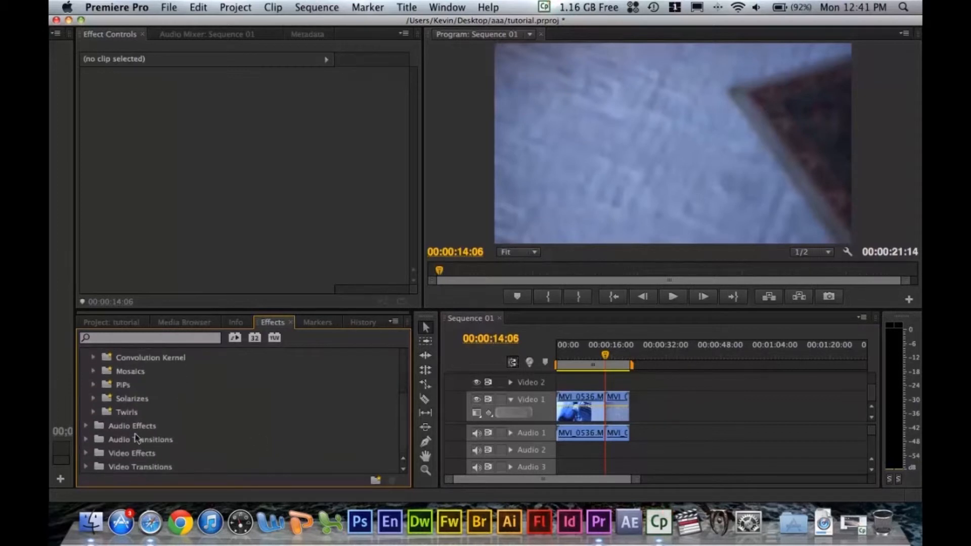
pyautogui.moveTo(399, 400); pyautogui.dragTo(395, 423)
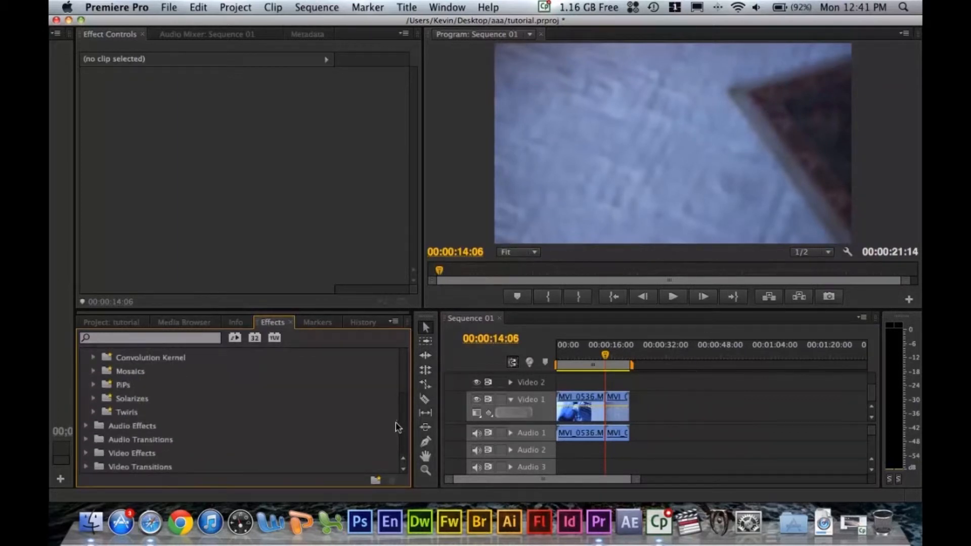
pyautogui.click(86, 467)
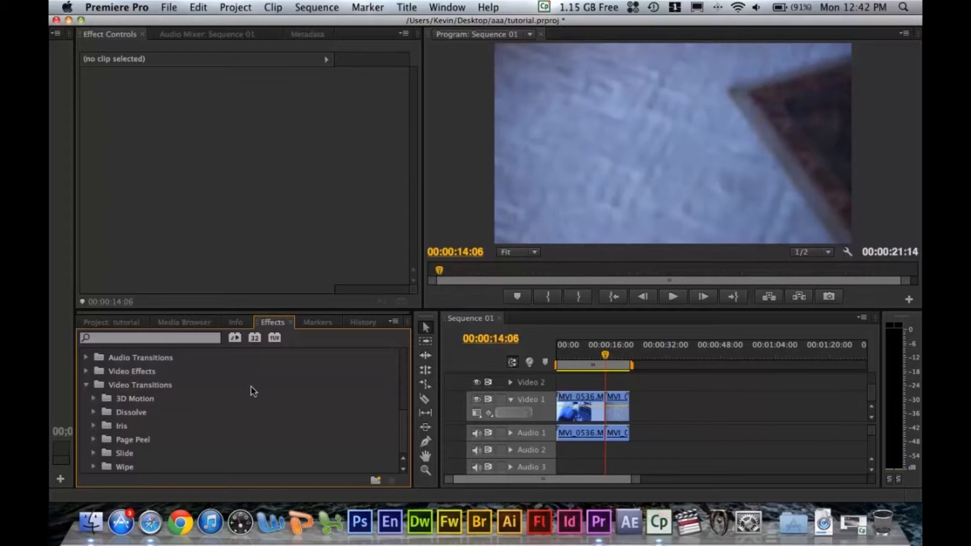
pyautogui.click(94, 398)
pyautogui.moveTo(120, 412); pyautogui.dragTo(610, 406)
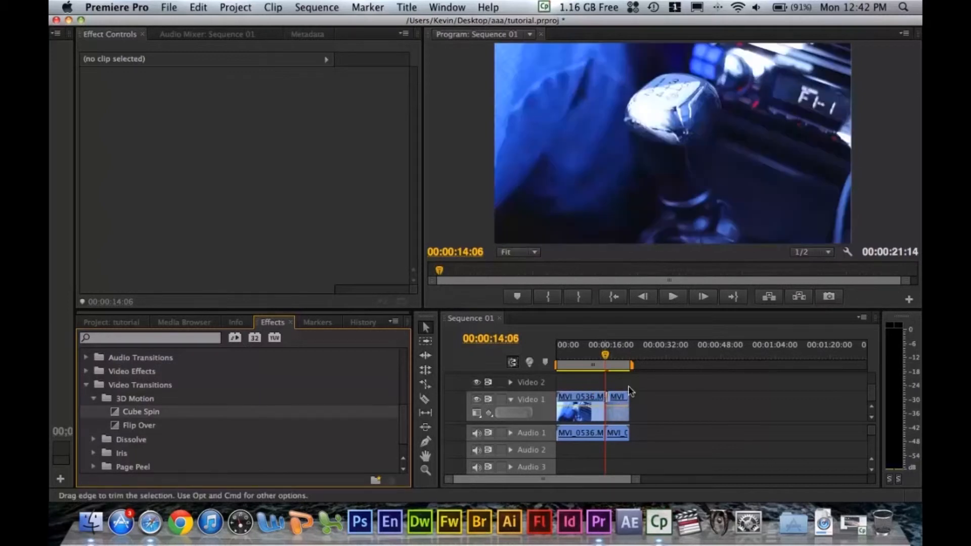
# Step: Play the sequence across the Cube Spin transition and scrub back to 00:00:13:18
pyautogui.click(602, 353)
pyautogui.press('space')
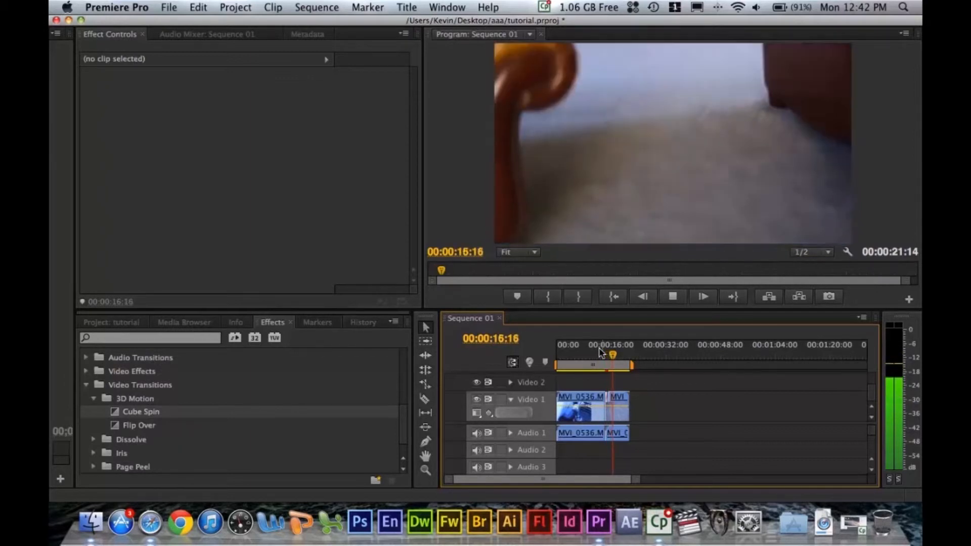
pyautogui.press('space')
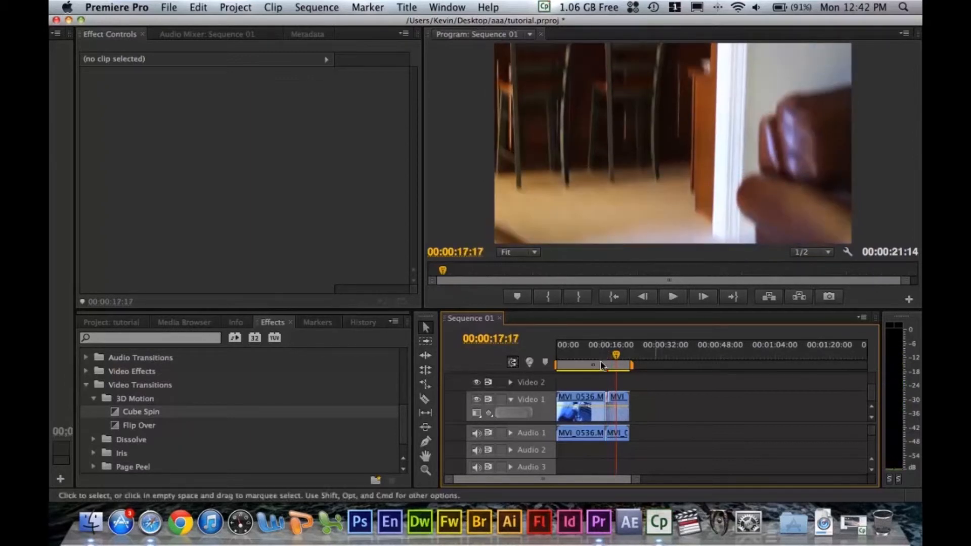
pyautogui.moveTo(610, 353)
pyautogui.mouseDown()
pyautogui.moveTo(554, 355)
pyautogui.moveTo(626, 357)
pyautogui.moveTo(600, 360)
pyautogui.mouseUp()
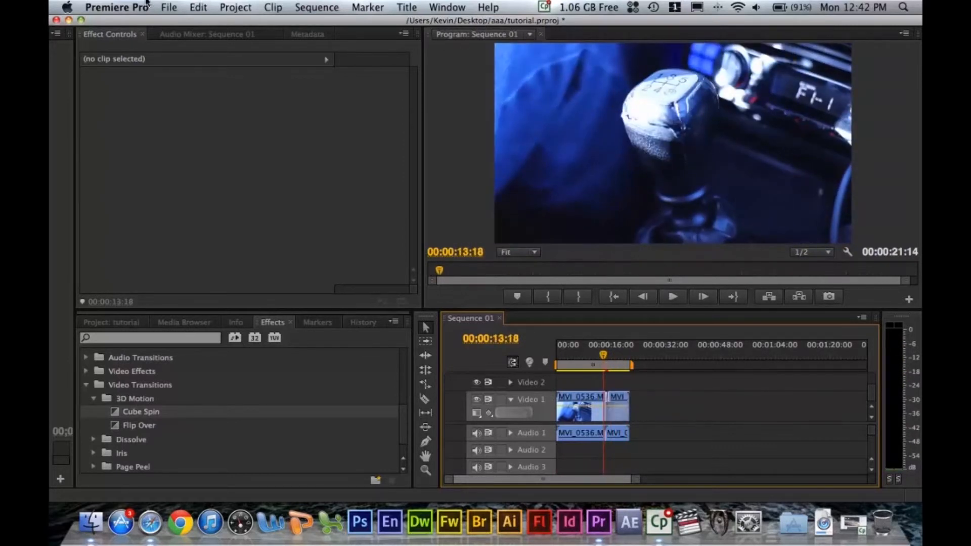
# Step: Save the project and open the media export settings for Sequence 01, previewing the output at 00:00:18:04
pyautogui.click(169, 6)
pyautogui.click(205, 108)
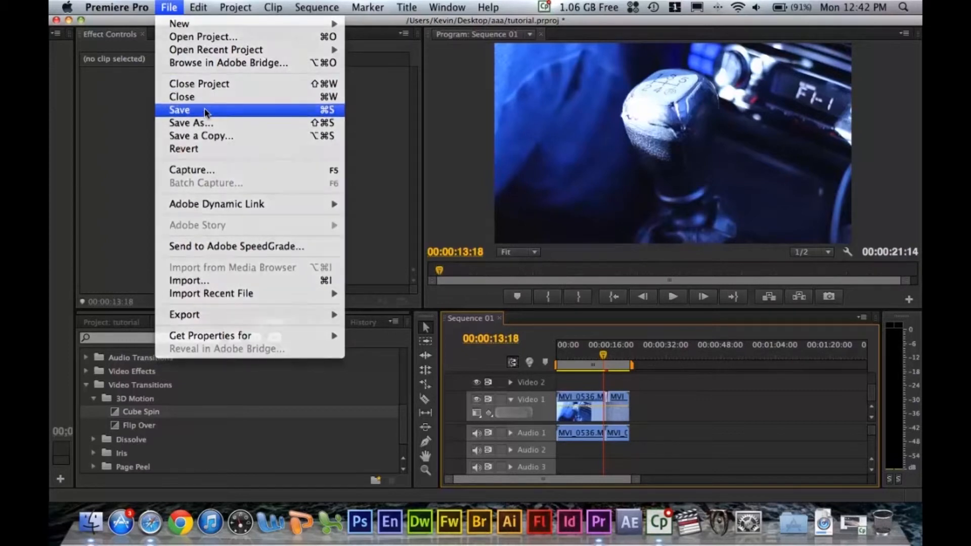
pyautogui.click(169, 6)
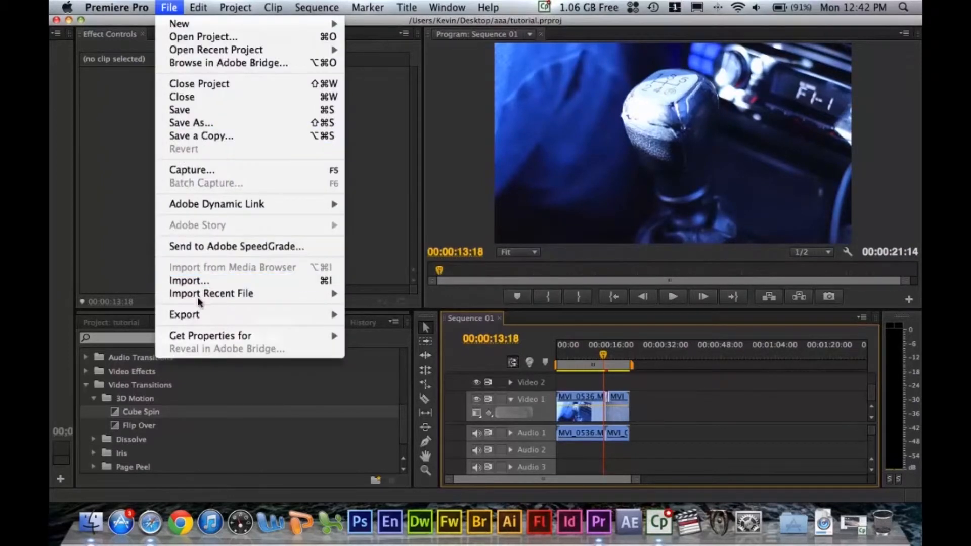
pyautogui.moveTo(217, 315)
pyautogui.click(381, 313)
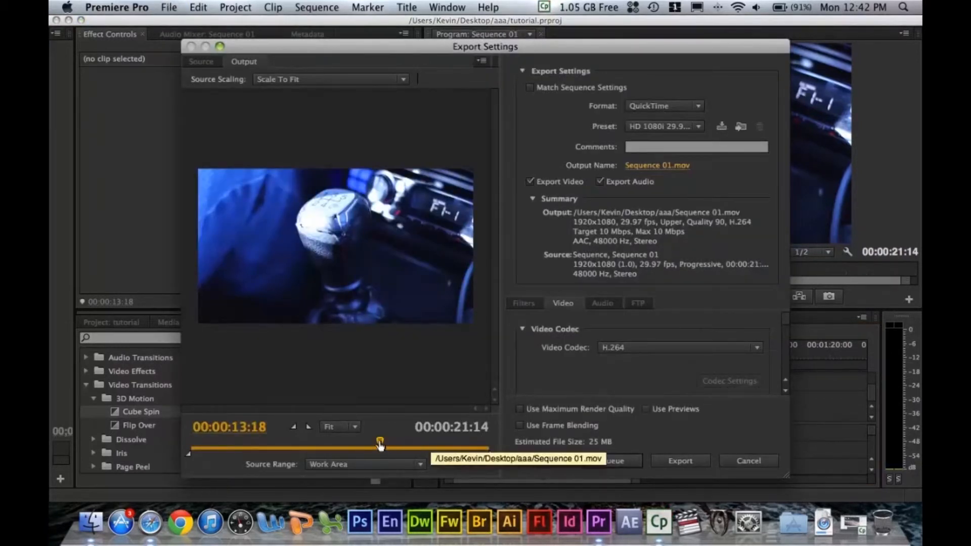
pyautogui.moveTo(379, 443); pyautogui.dragTo(443, 443)
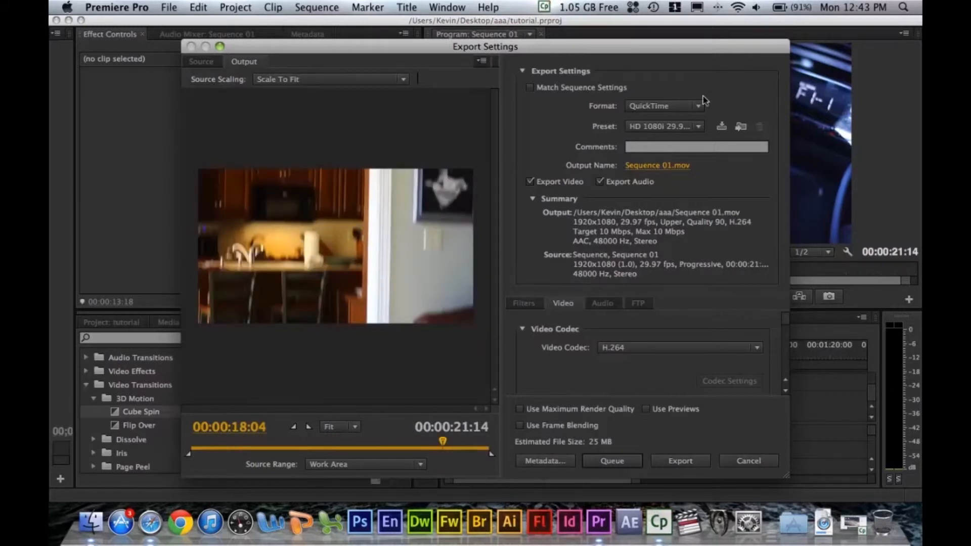
# Step: Set the export format to H.264 with the HD 720p 29.97 preset
pyautogui.click(679, 106)
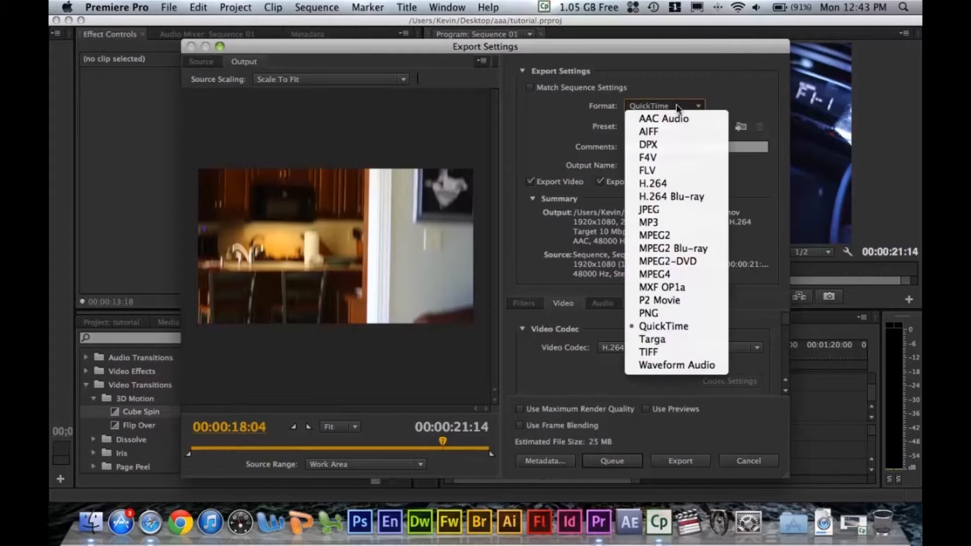
pyautogui.click(693, 185)
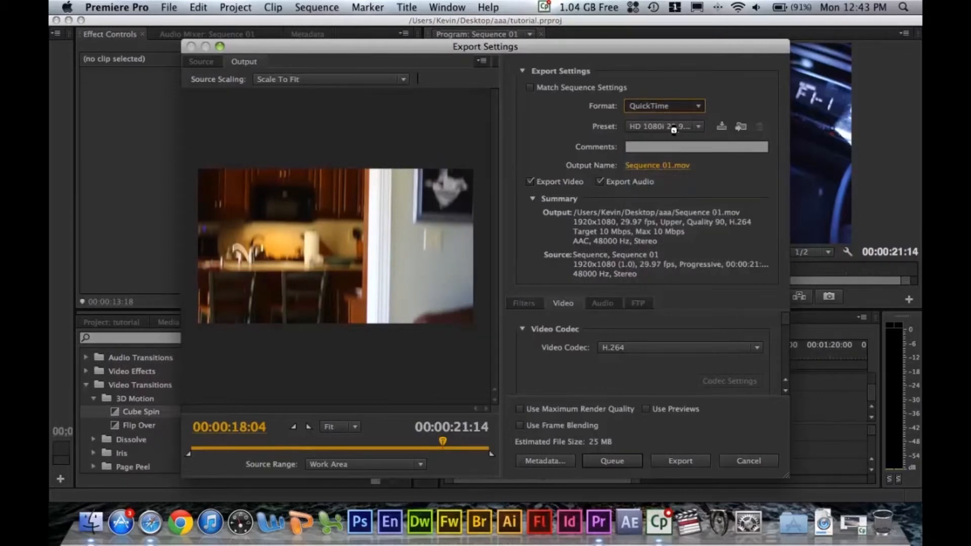
pyautogui.click(675, 132)
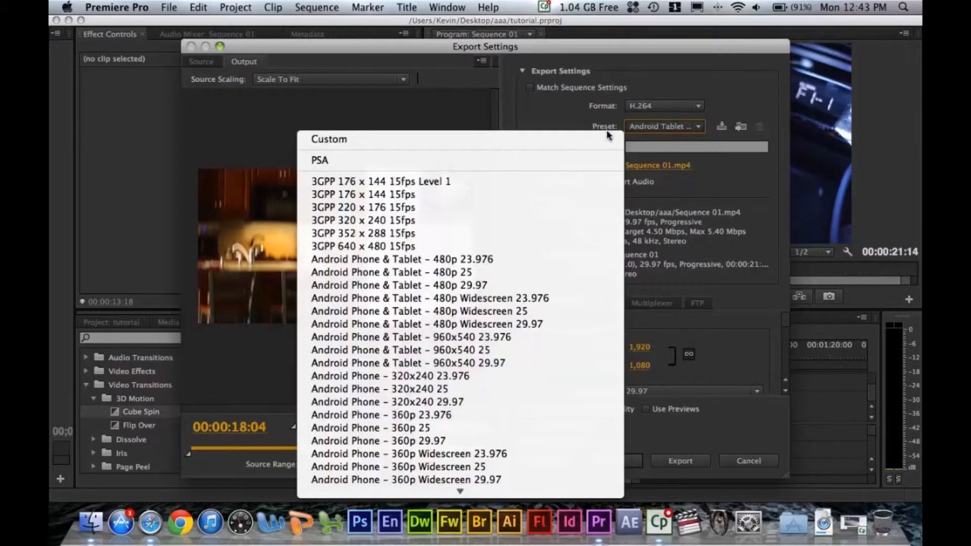
pyautogui.moveTo(479, 493)
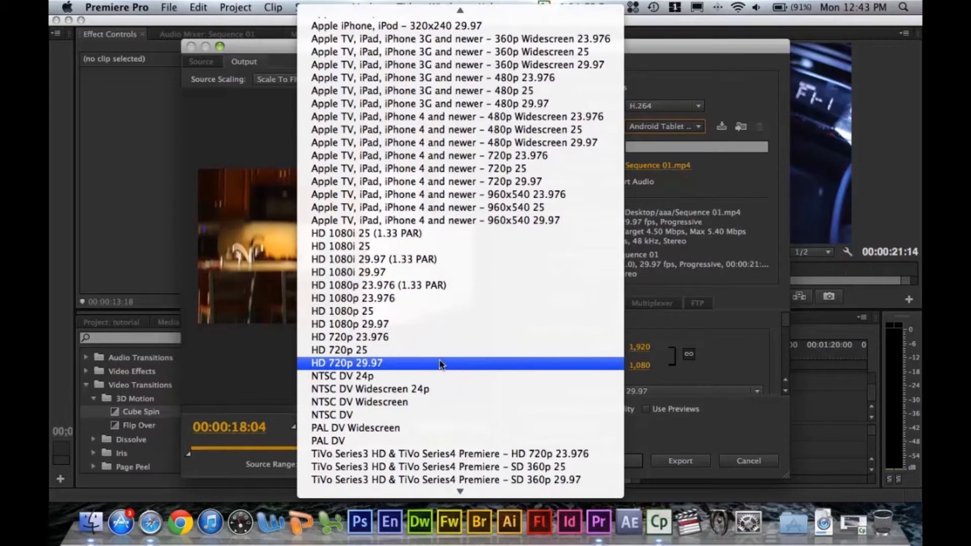
pyautogui.click(440, 363)
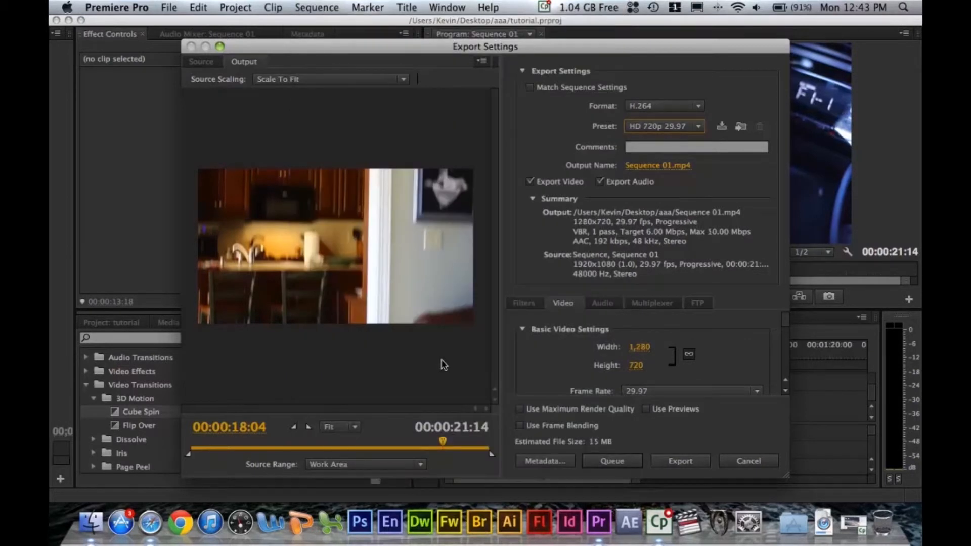
# Step: Name the output file "final video" in the aaa folder and export the sequence
pyautogui.click(657, 165)
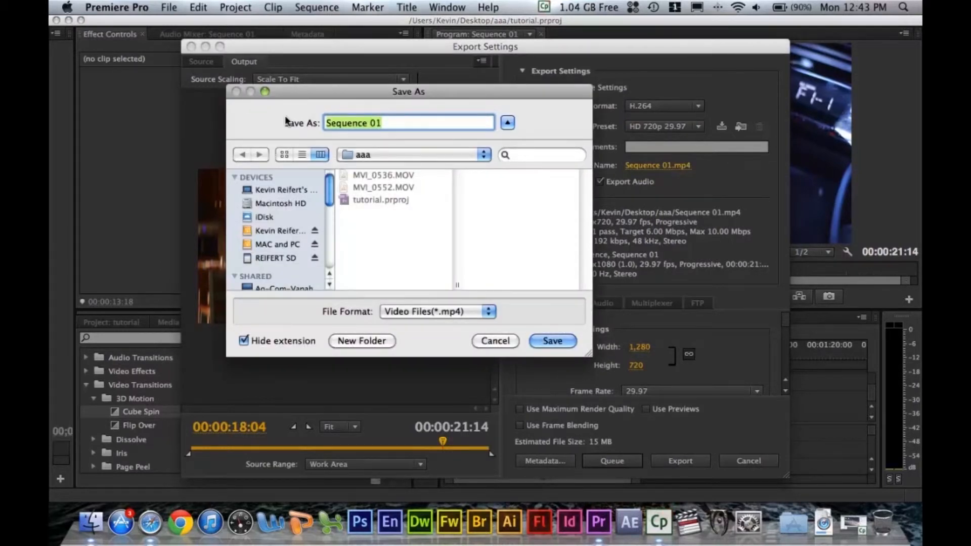
pyautogui.write('final video')
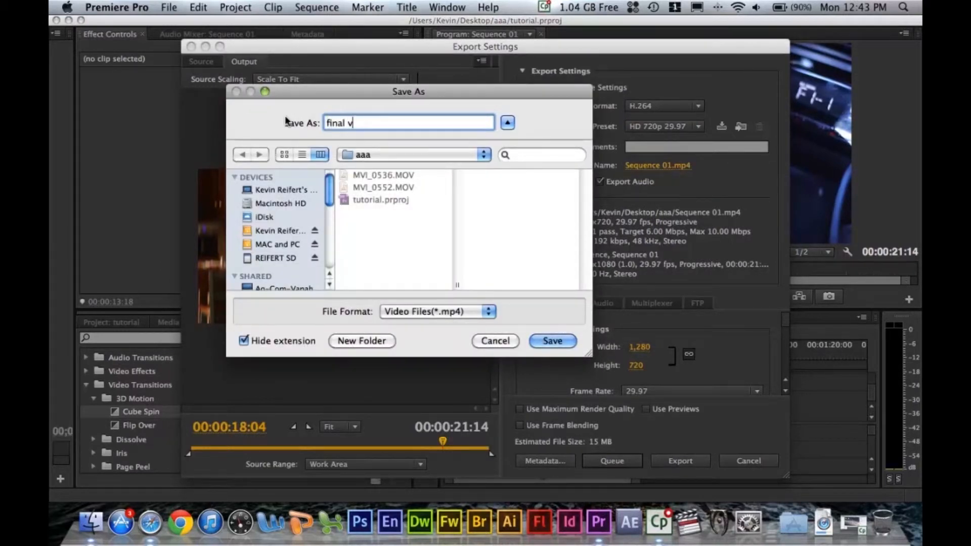
pyautogui.click(364, 154)
pyautogui.click(364, 155)
pyautogui.click(553, 341)
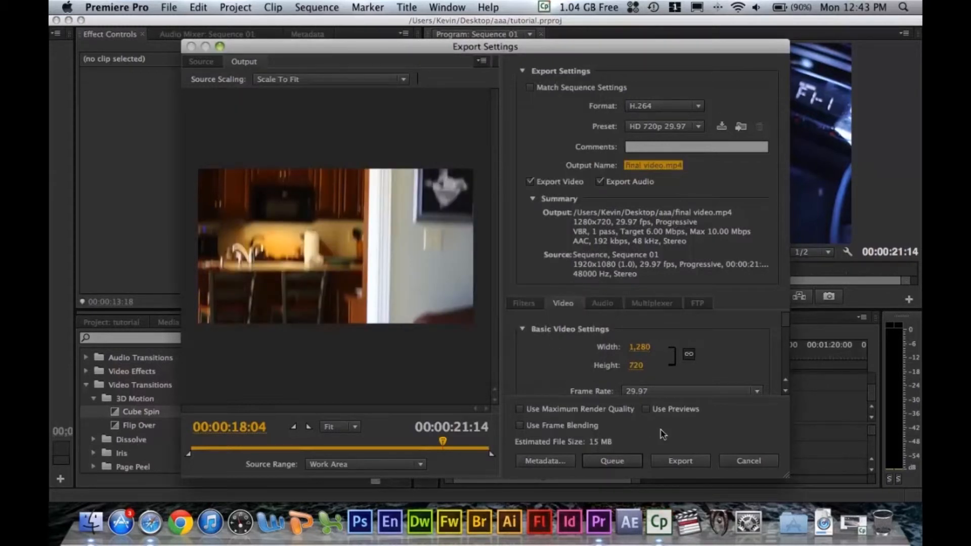
pyautogui.moveTo(785, 325); pyautogui.dragTo(787, 382)
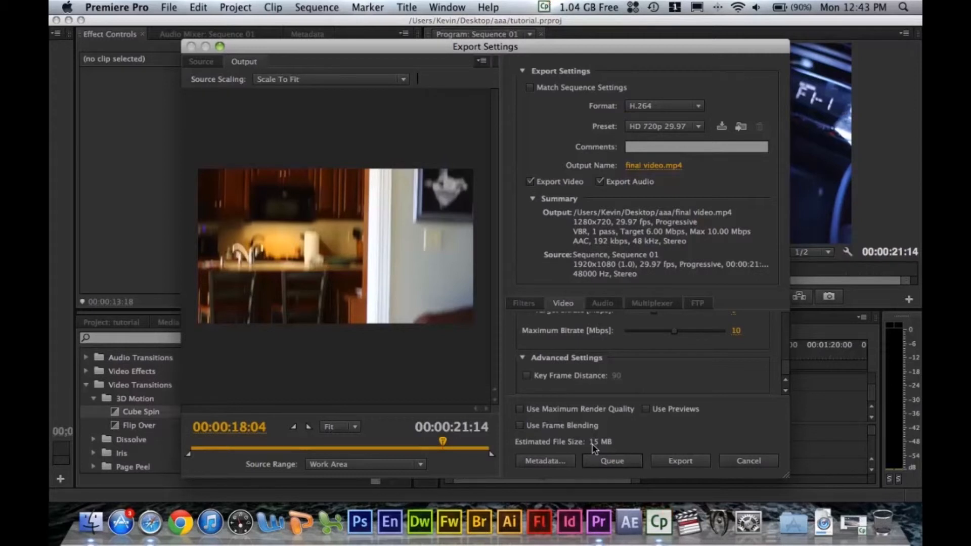
pyautogui.click(670, 462)
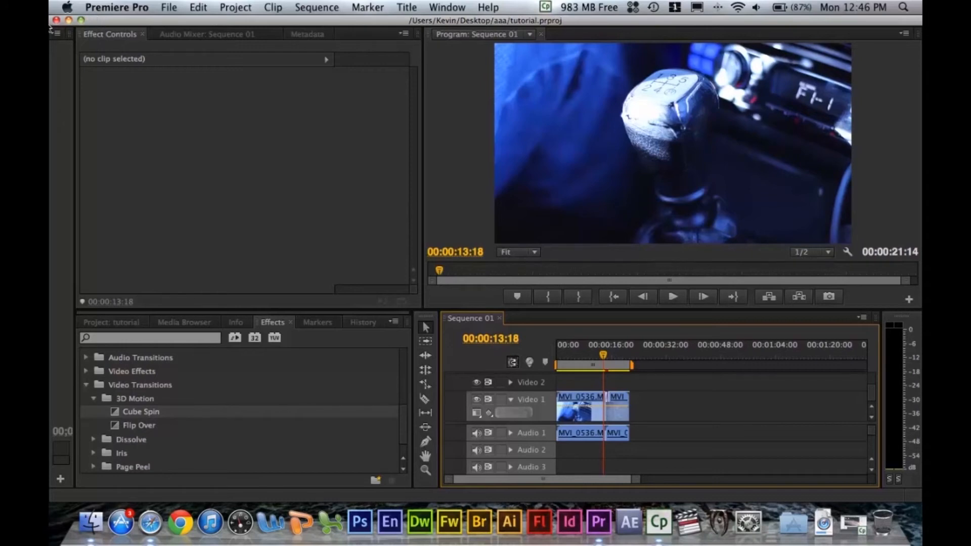
# Step: Minimize the Premiere Pro window and open the aaa folder on the desktop in Finder to check its video files
pyautogui.click(69, 20)
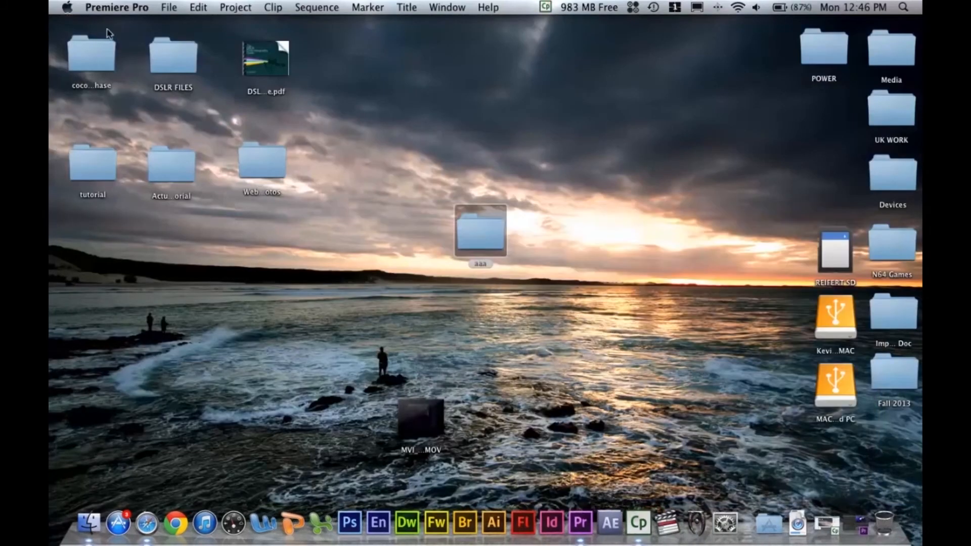
pyautogui.click(495, 177)
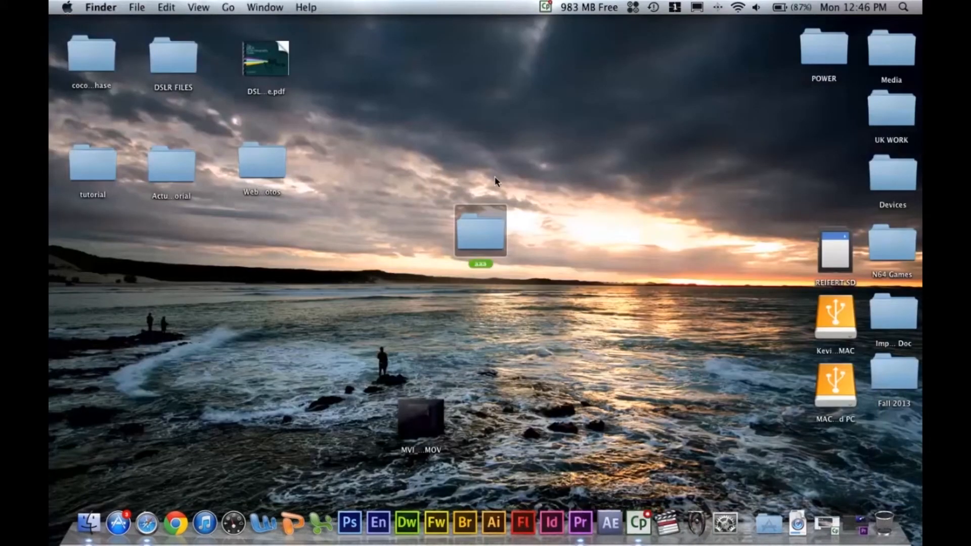
pyautogui.doubleClick(485, 236)
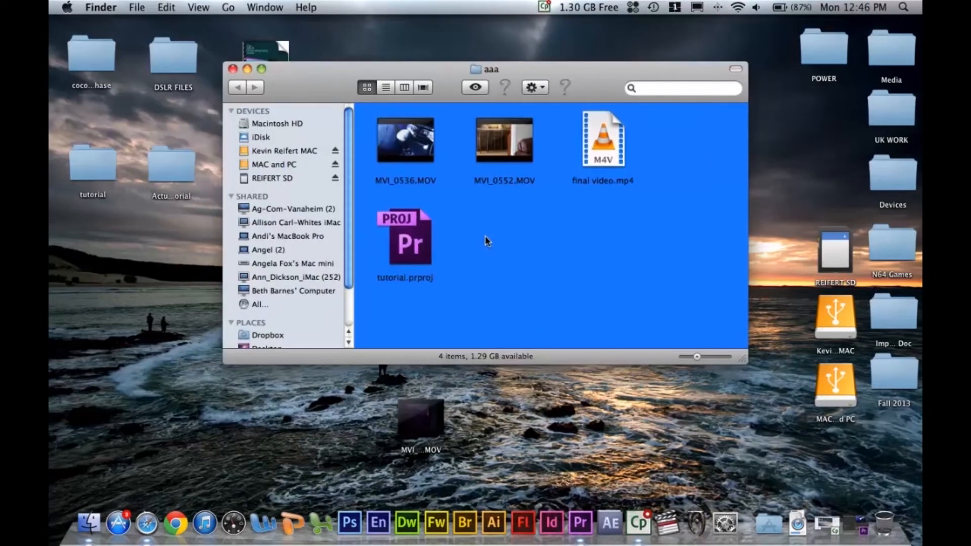
pyautogui.moveTo(423, 130)
pyautogui.moveTo(506, 127)
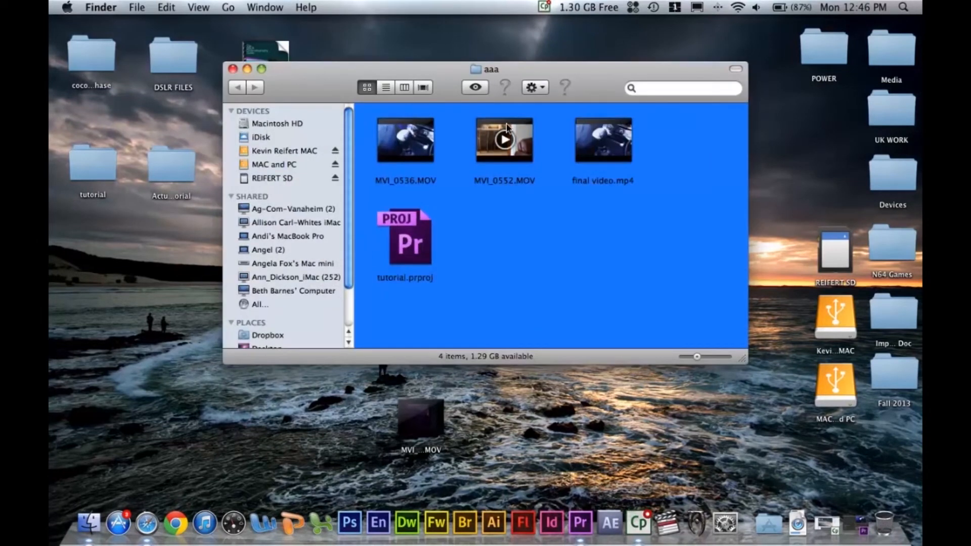
pyautogui.moveTo(588, 143)
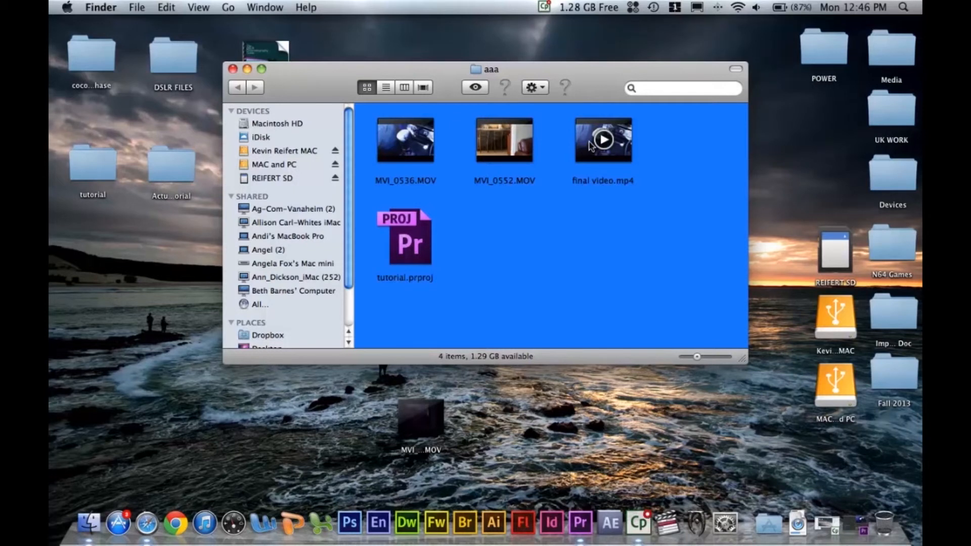
# Step: Play final video.mp4 full screen in VLC to check the export, and close the player and the aaa folder window
pyautogui.doubleClick(628, 147)
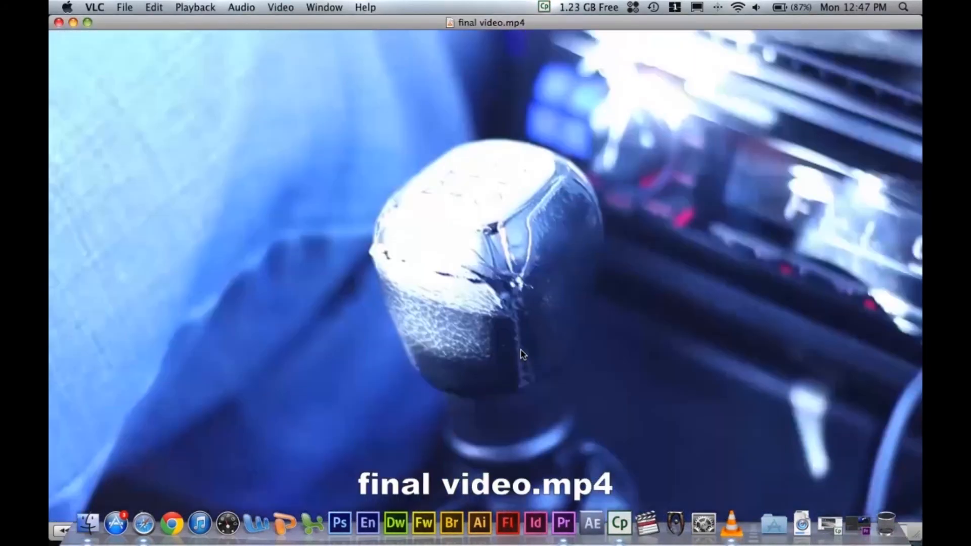
pyautogui.doubleClick(523, 354)
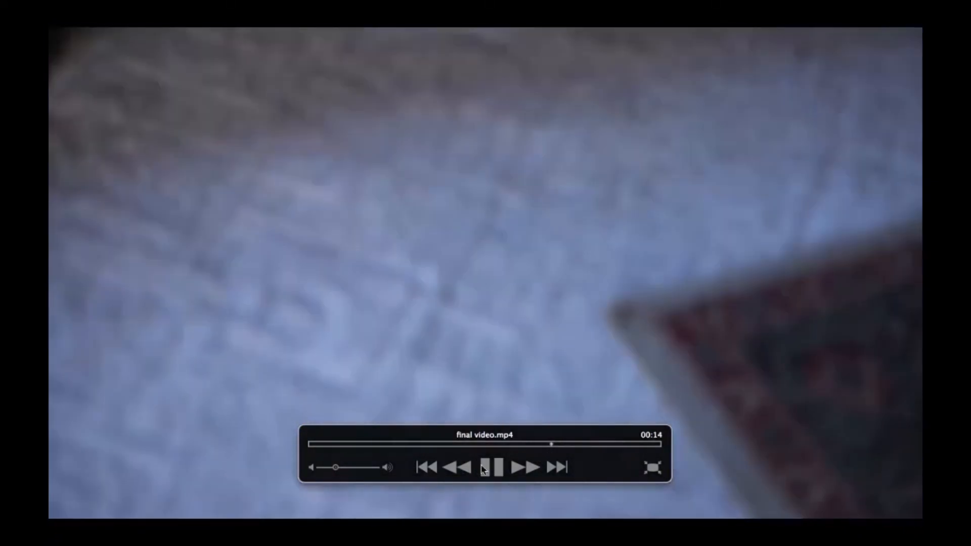
pyautogui.click(486, 466)
pyautogui.press('Escape')
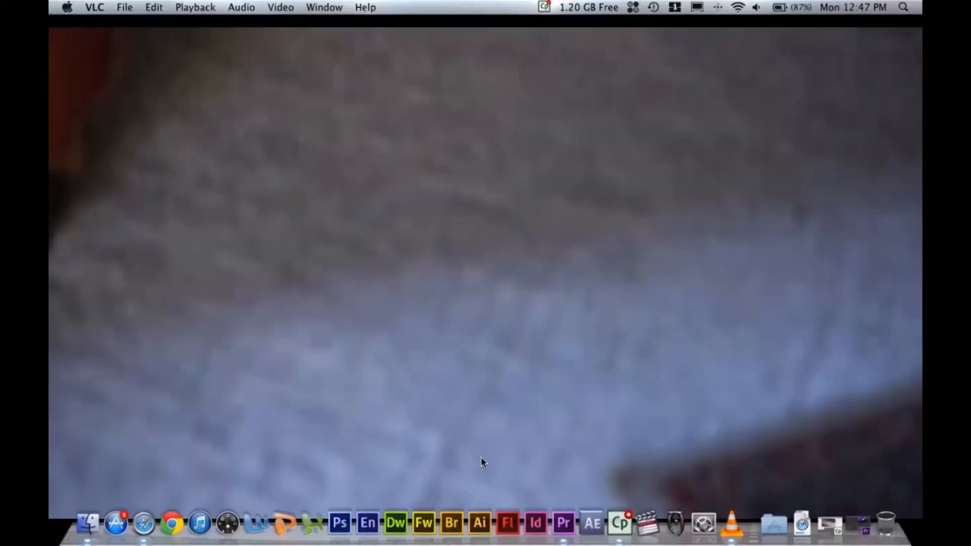
pyautogui.click(99, 4)
pyautogui.click(140, 167)
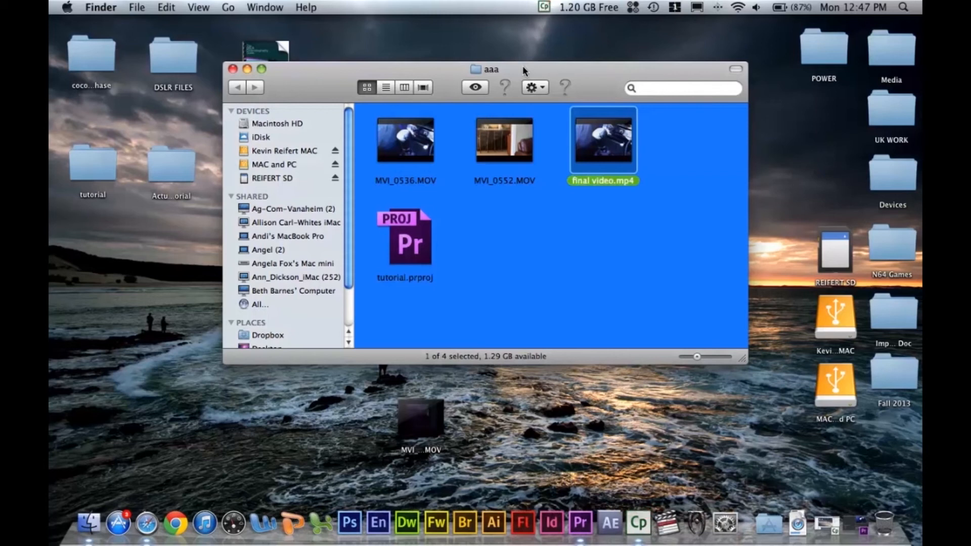
pyautogui.click(578, 234)
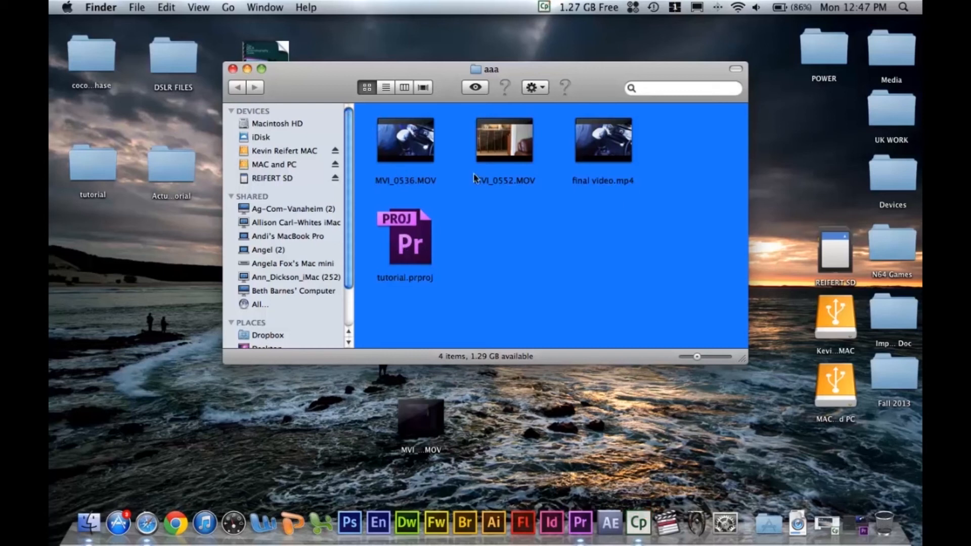
pyautogui.click(233, 68)
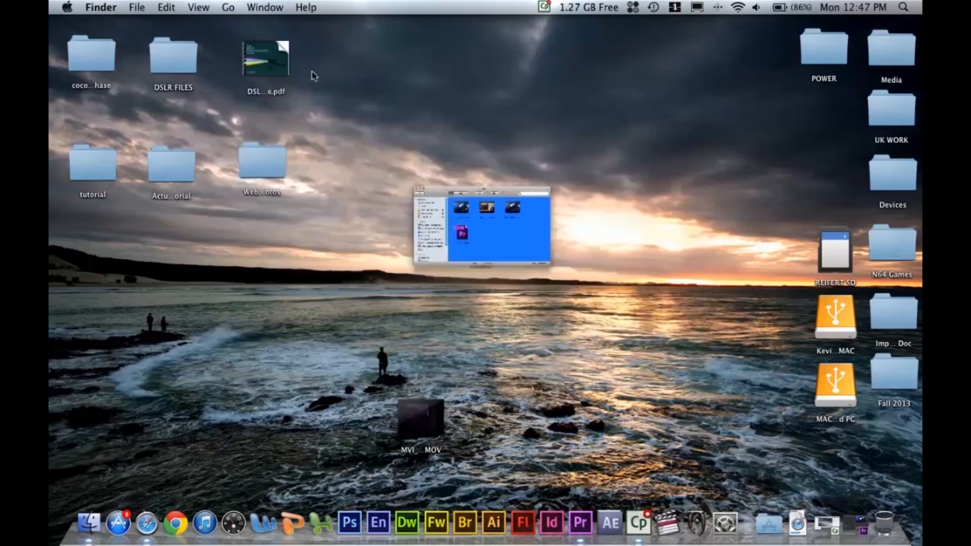